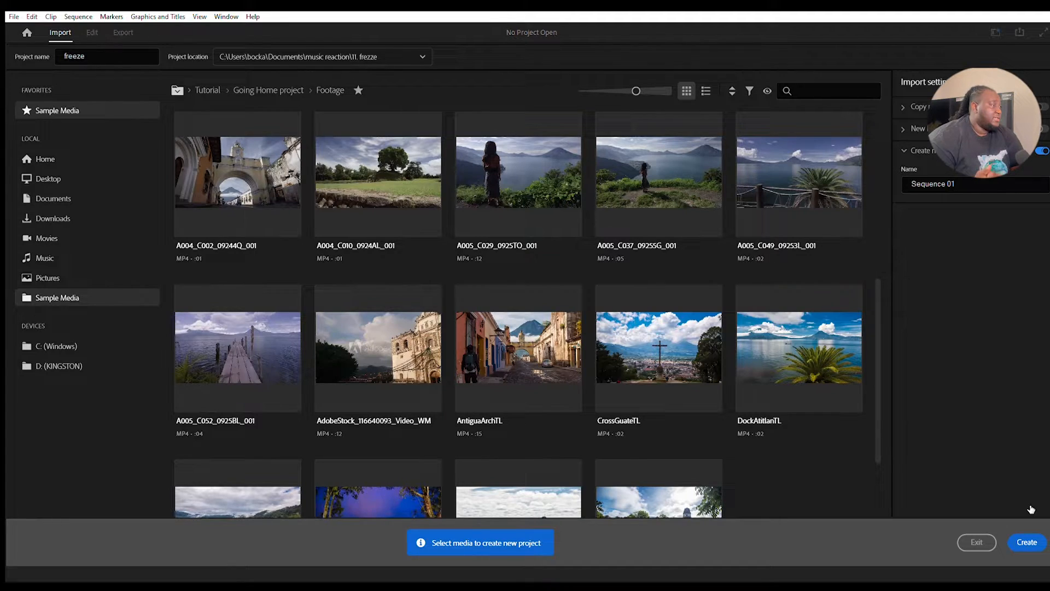
Create the project named freeze and add video(1).mov and BK vlogz intro new.mp4 to its media
click(1031, 538)
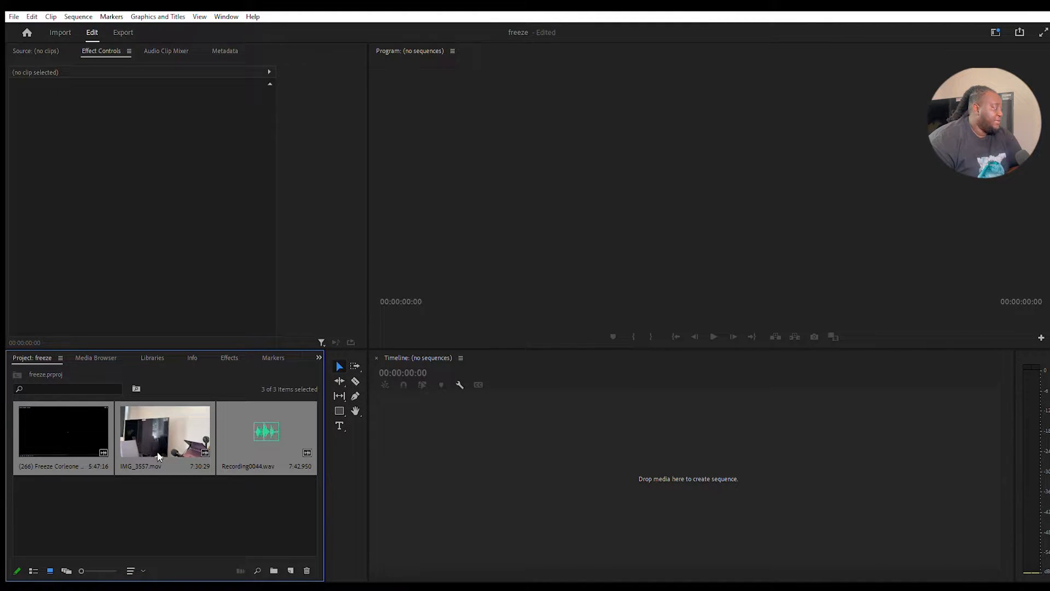
click(123, 494)
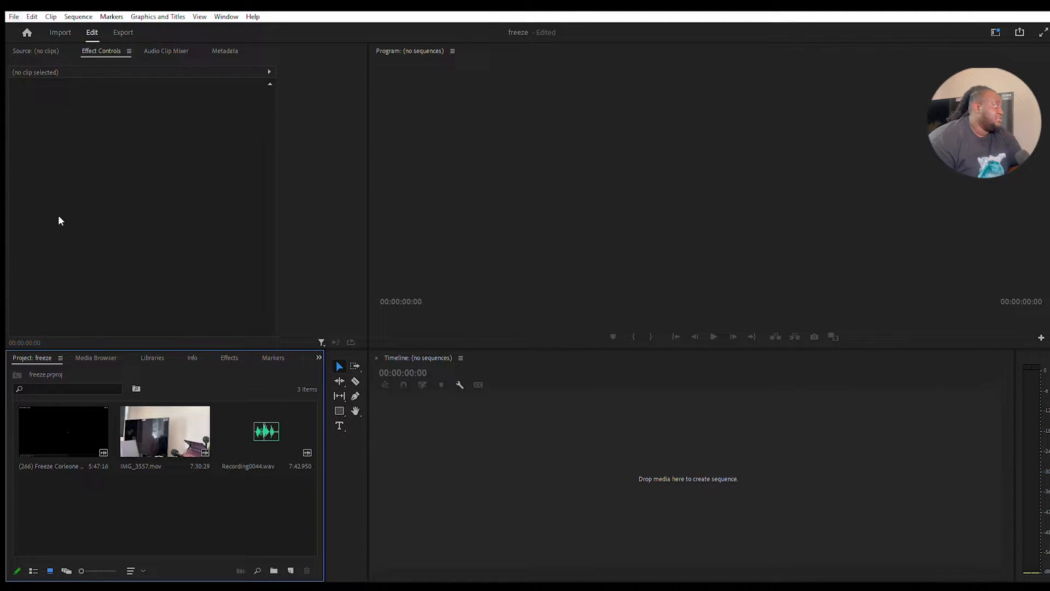
click(40, 296)
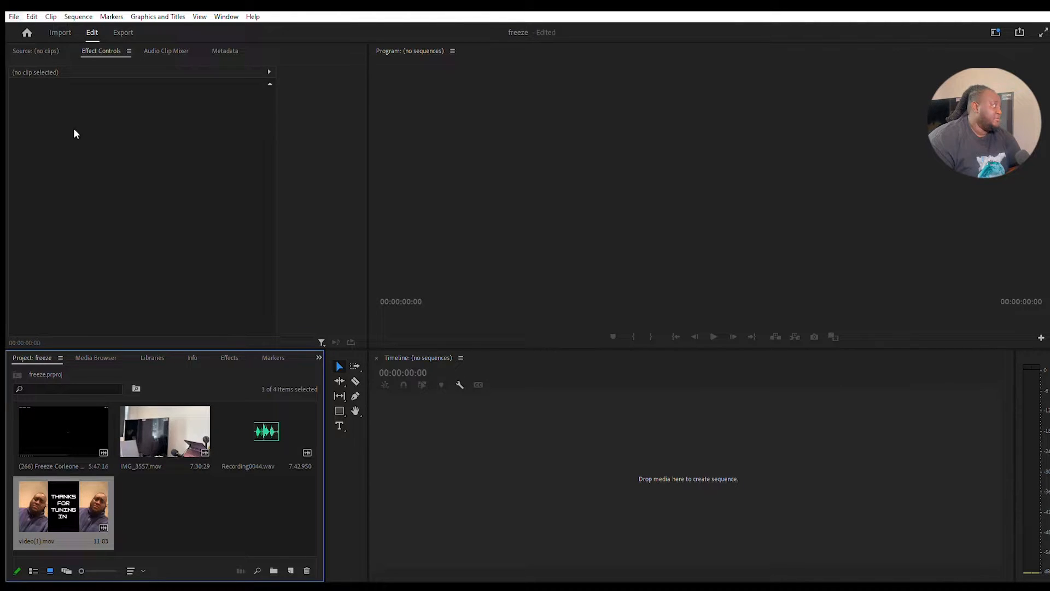
click(53, 300)
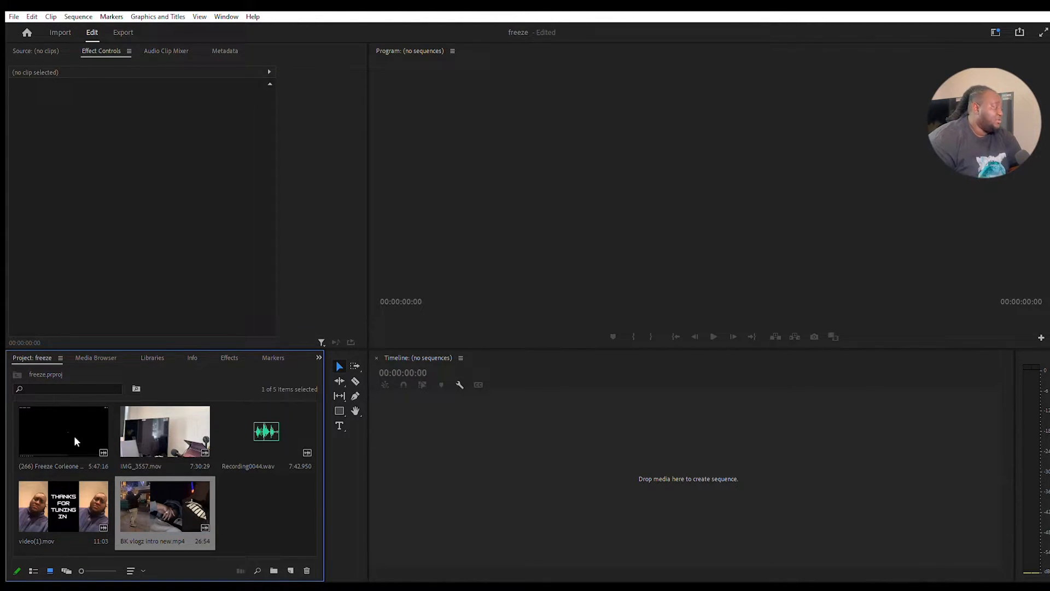
Open IMG_3557.mov in the Source monitor and play through its opening, stopping at about 00:00:22:16 to locate the start of the usable part
double_click(145, 429)
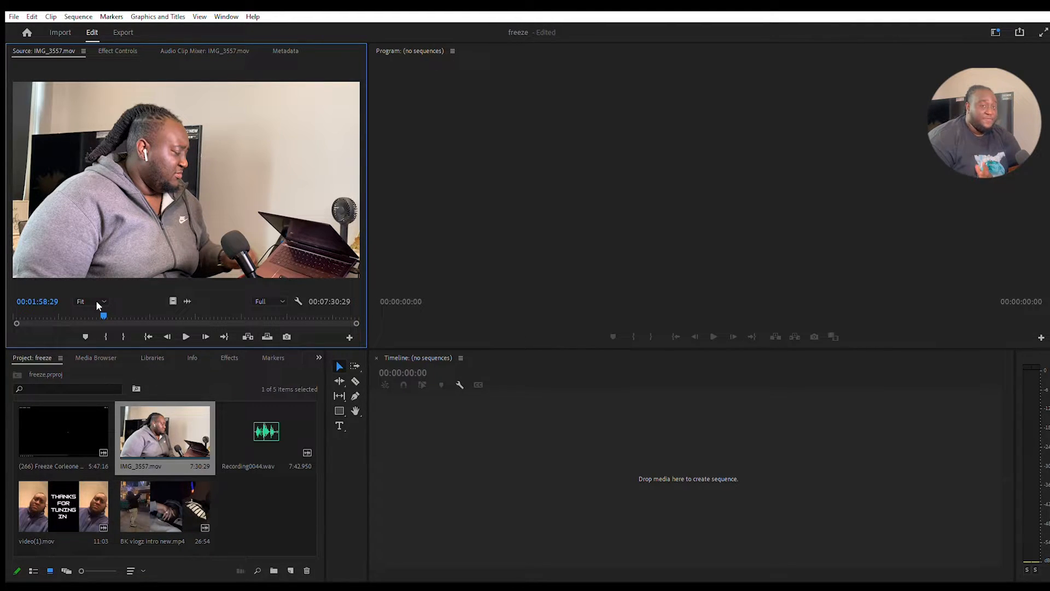
click(20, 314)
drag(19, 301, 22, 304)
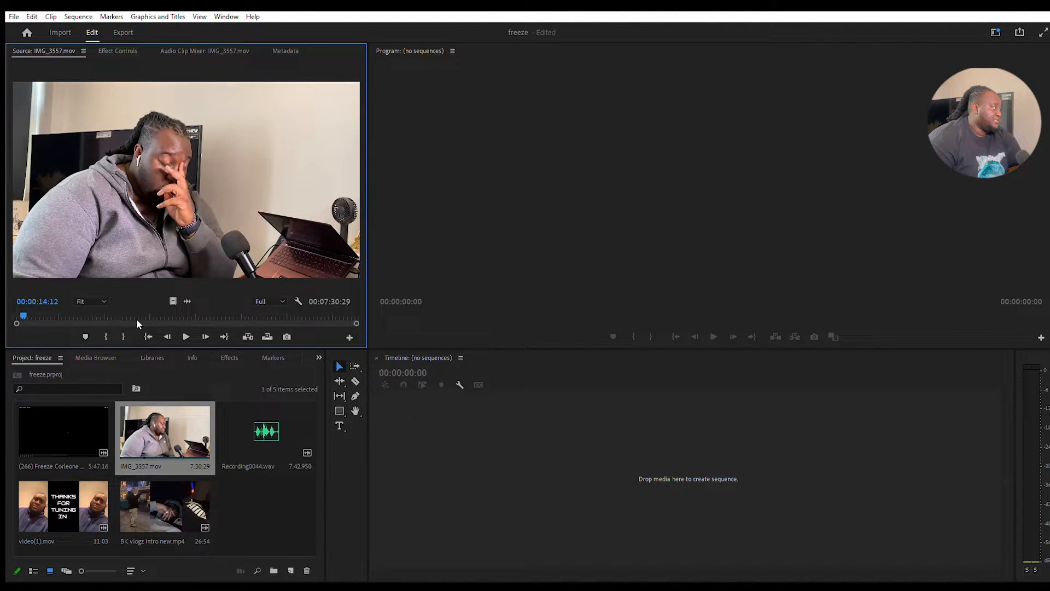
click(184, 331)
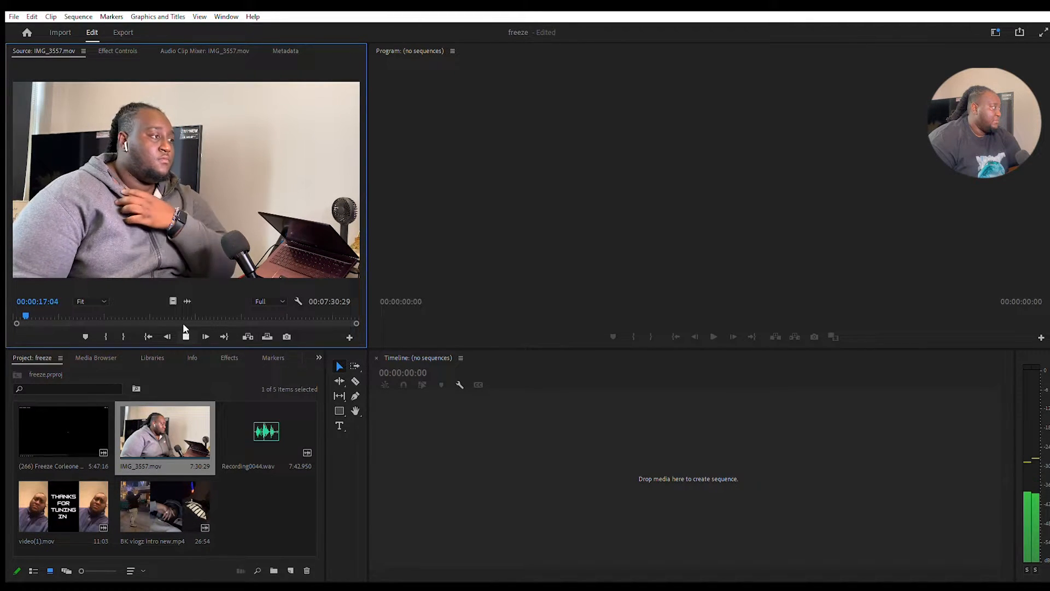
drag(39, 309, 29, 319)
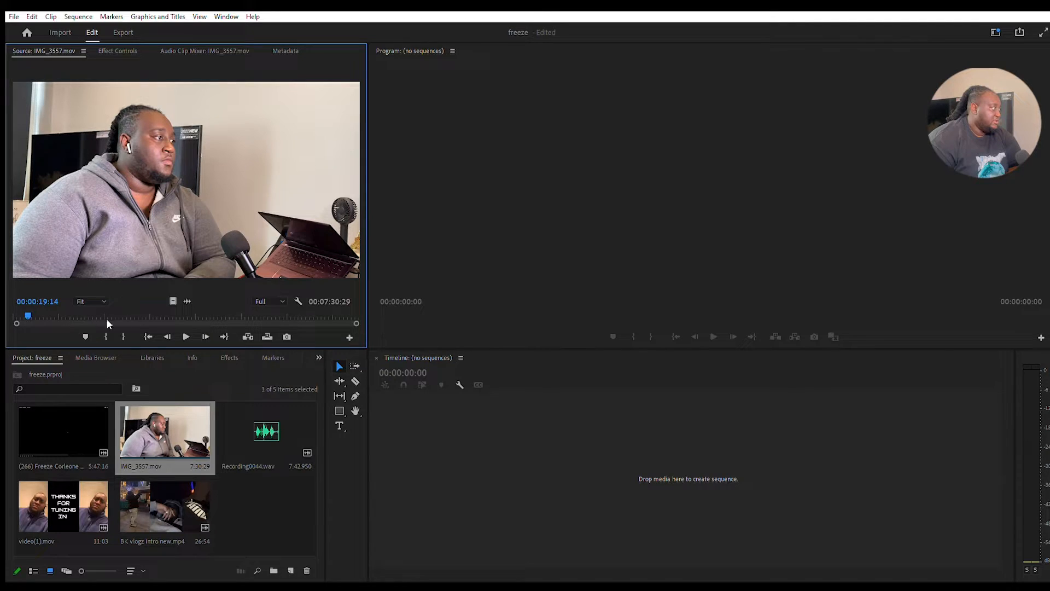
key(space)
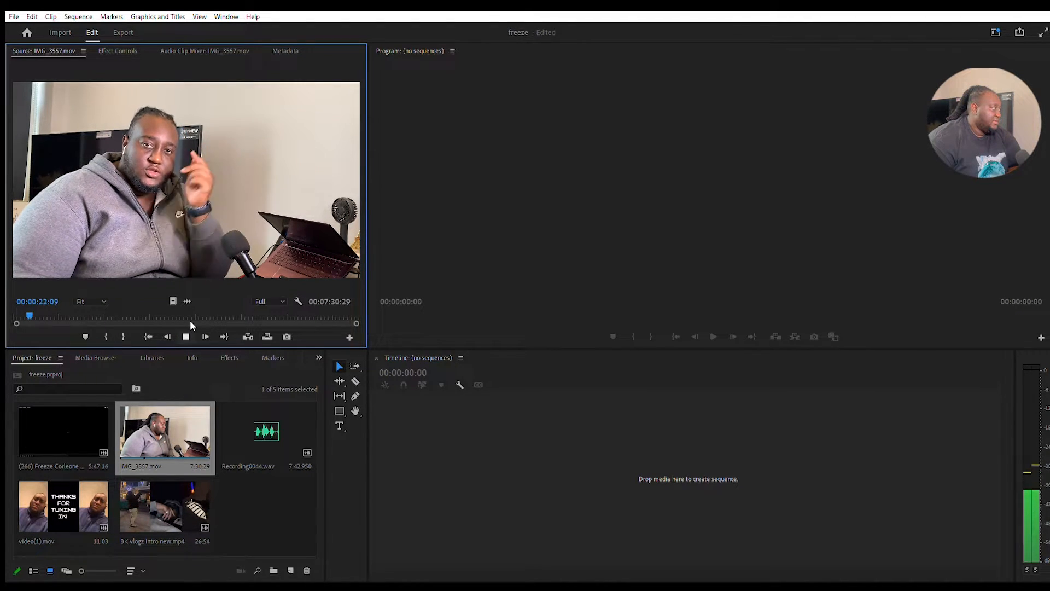
key(space)
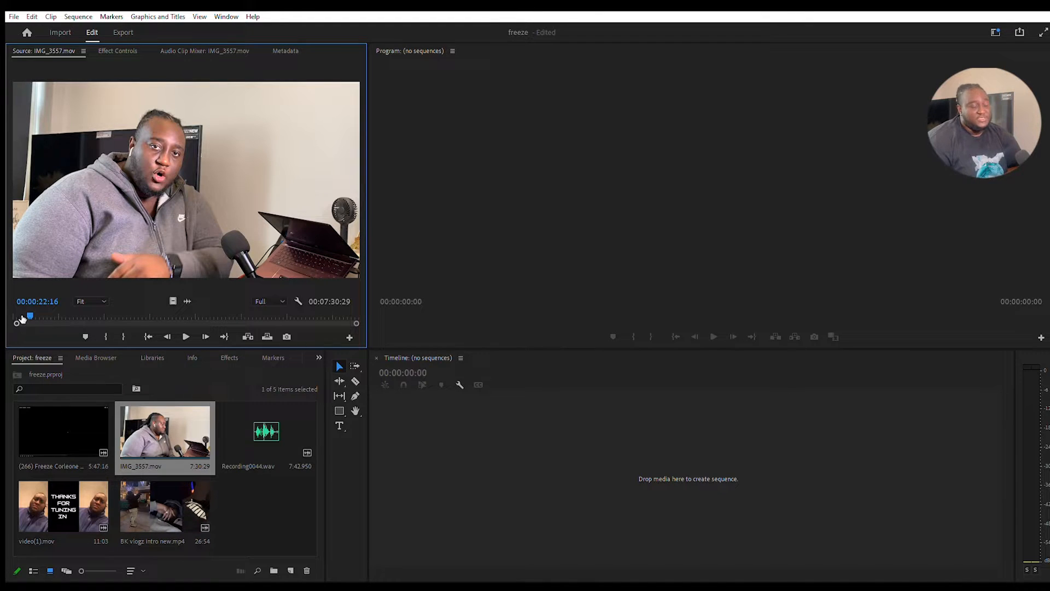
Step IMG_3557.mov back frame by frame and mark its In point at 00:00:22:06
click(166, 331)
click(166, 330)
click(166, 331)
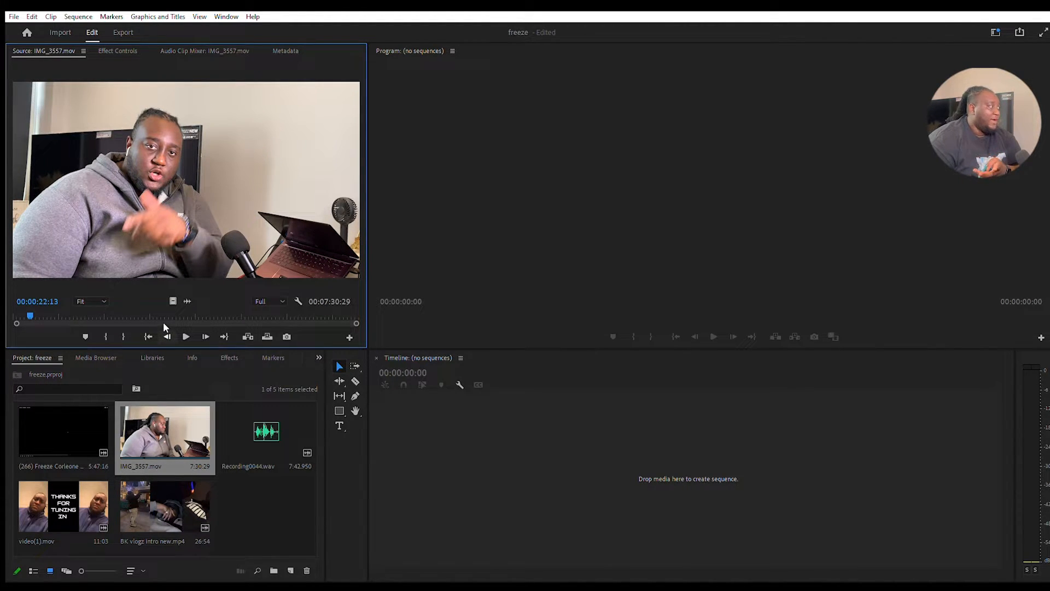
click(167, 332)
click(167, 332)
click(166, 331)
click(166, 331)
click(166, 332)
click(167, 331)
click(166, 332)
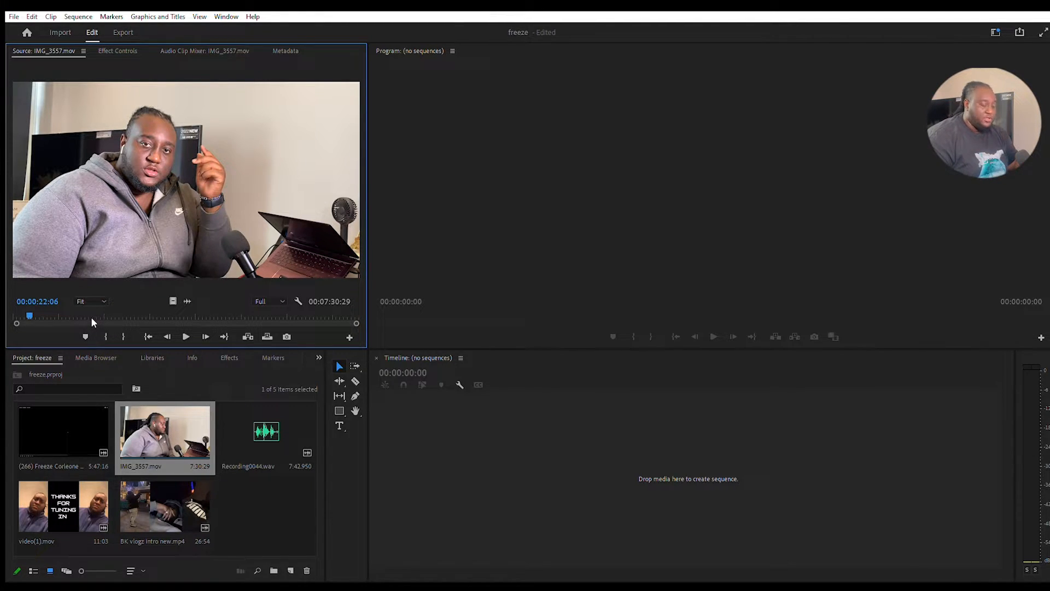
key(i)
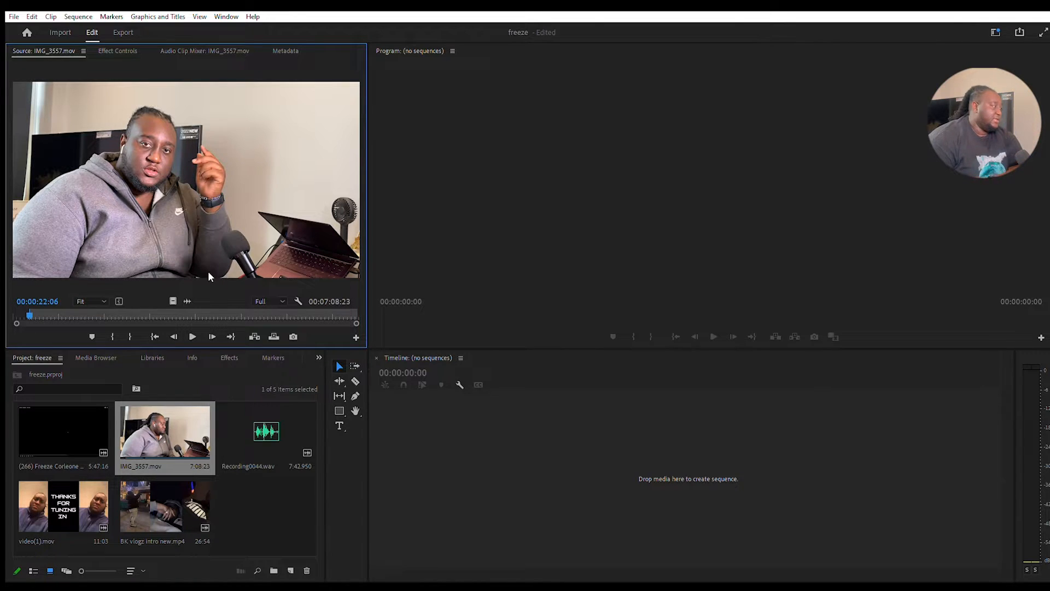
Find the end of the talking in IMG_3557.mov and mark the Out point at 00:07:02:02
click(345, 309)
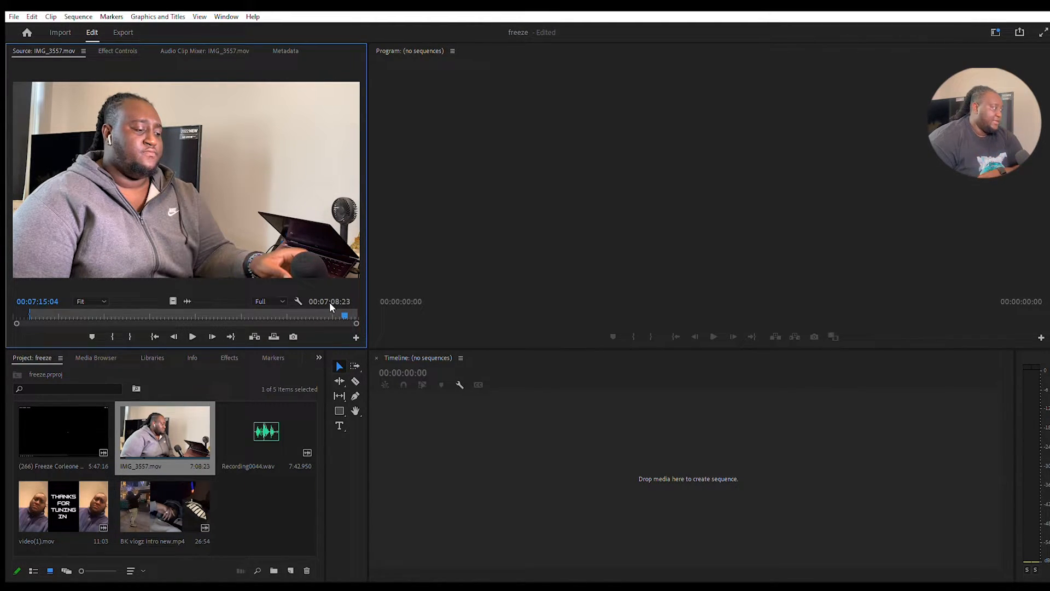
click(329, 304)
click(336, 304)
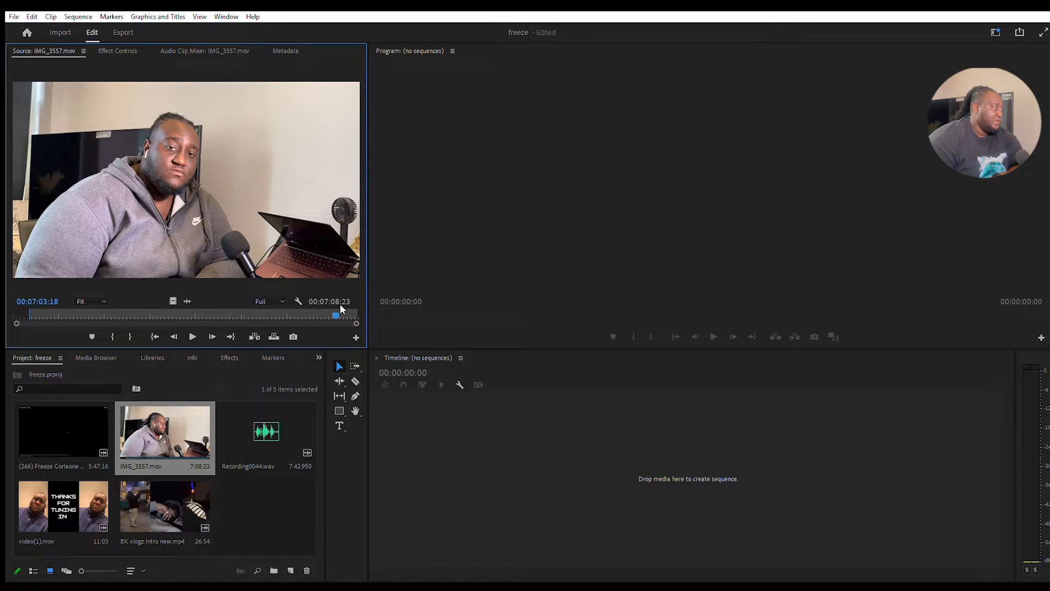
click(187, 319)
click(327, 304)
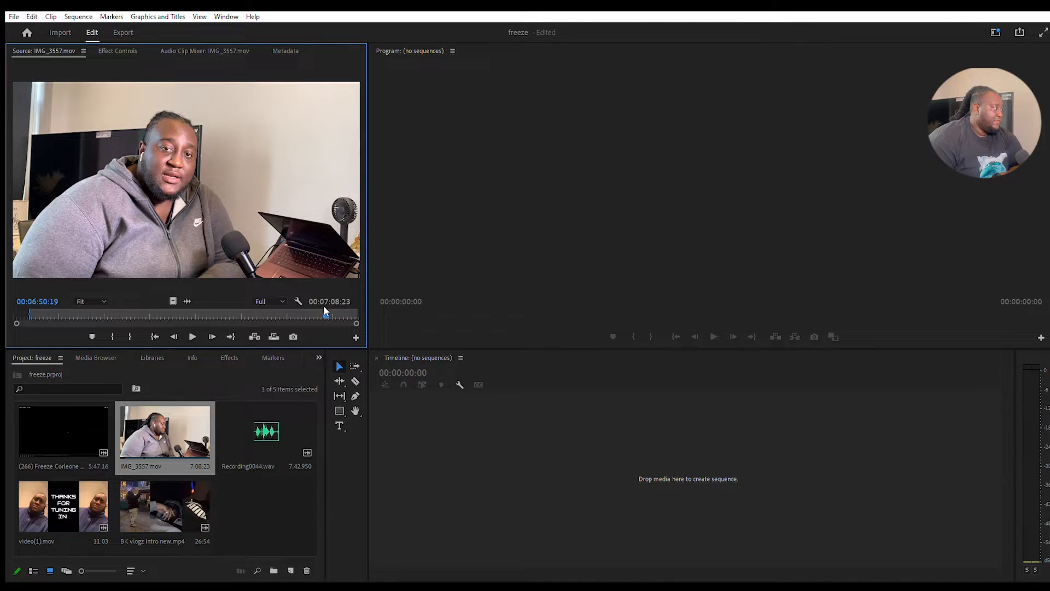
click(192, 336)
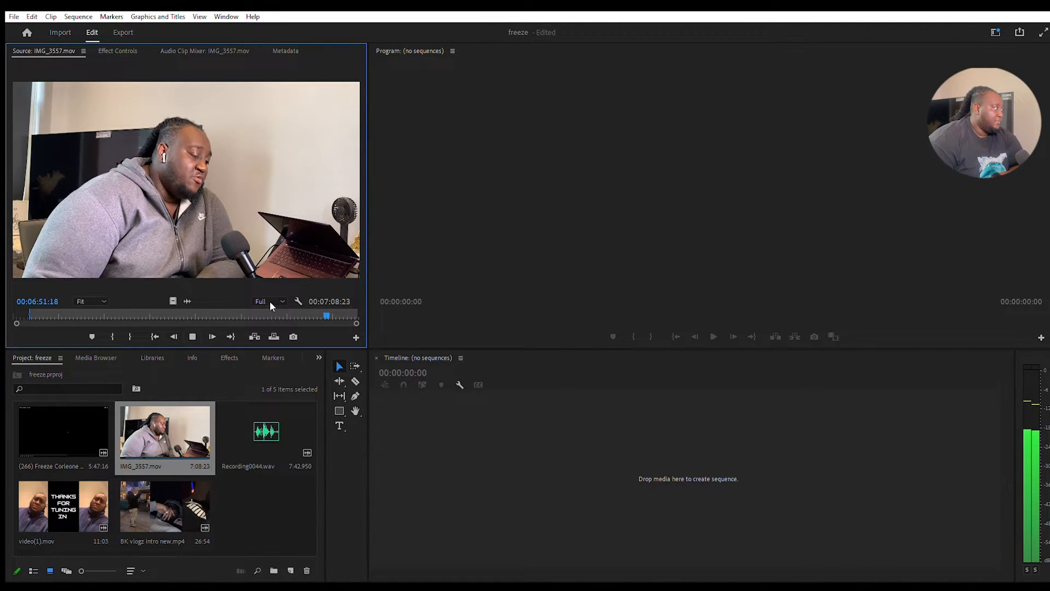
click(331, 309)
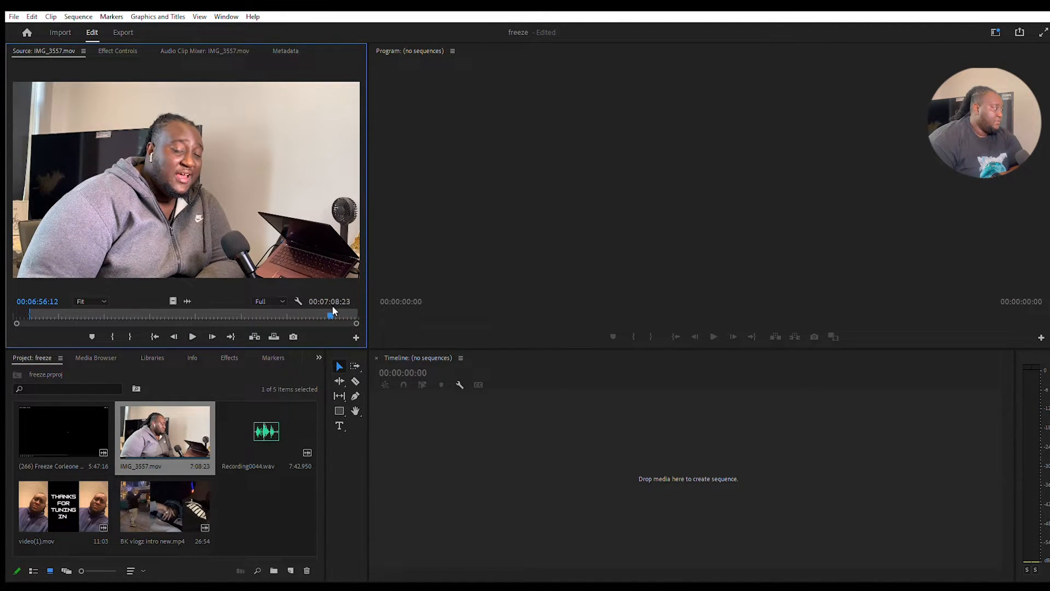
drag(332, 306, 334, 306)
key(space)
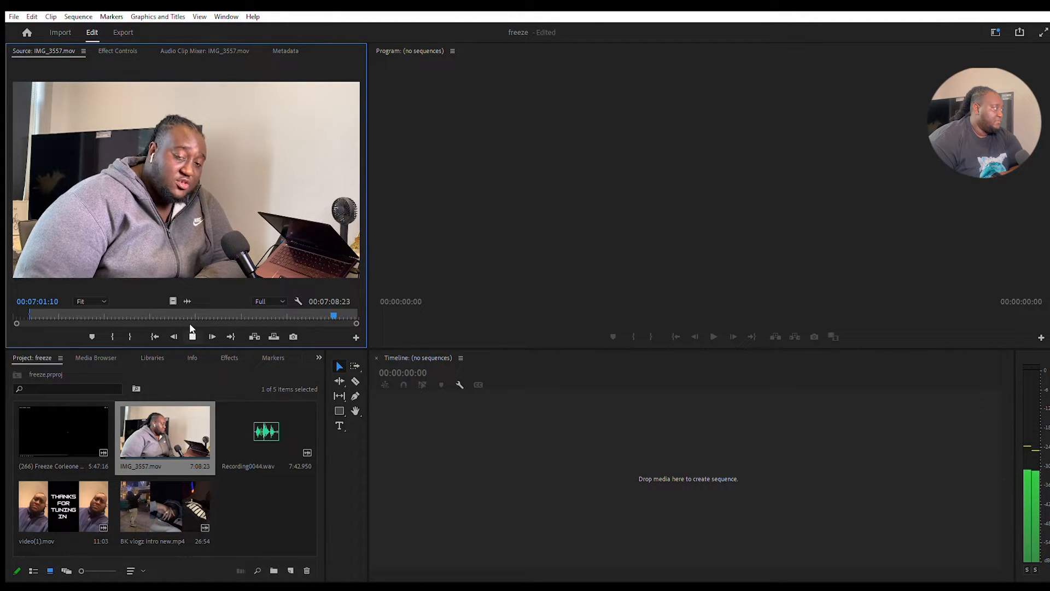
key(space)
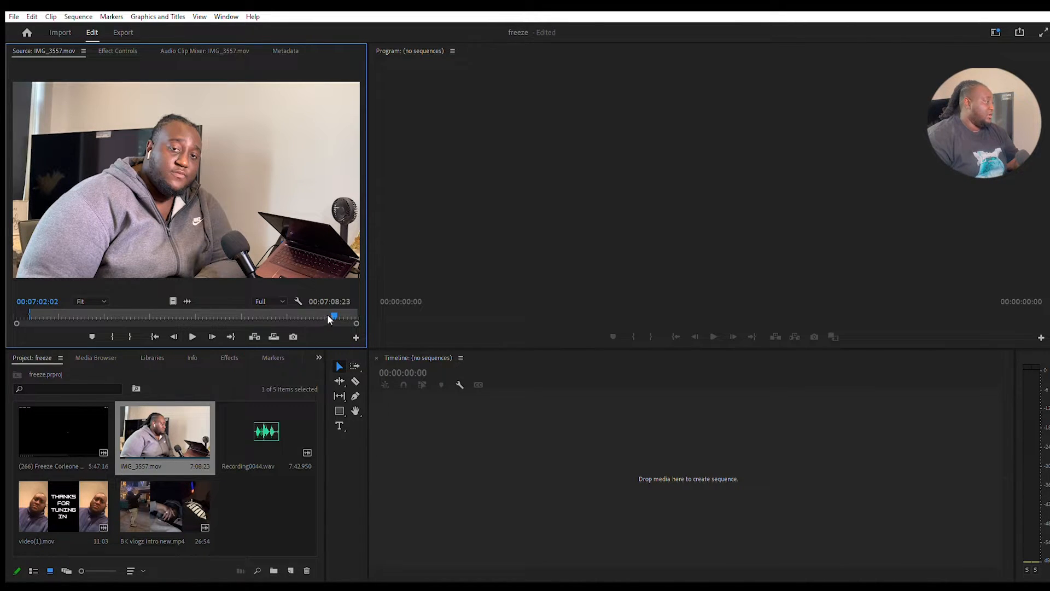
key(o)
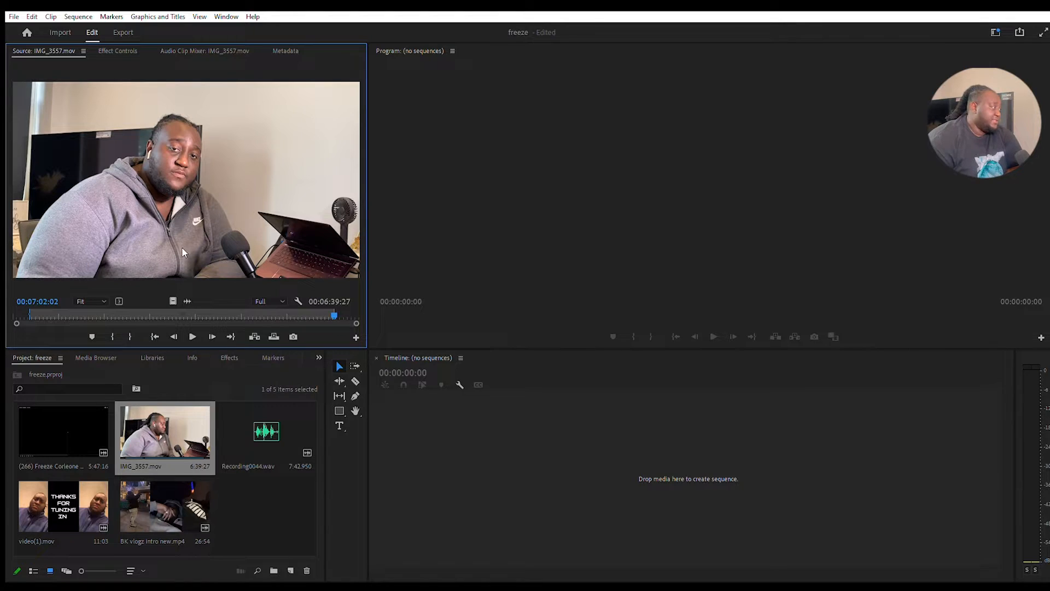
Create a new sequence from the trimmed IMG_3557.mov by placing it in the empty timeline
drag(176, 200, 554, 458)
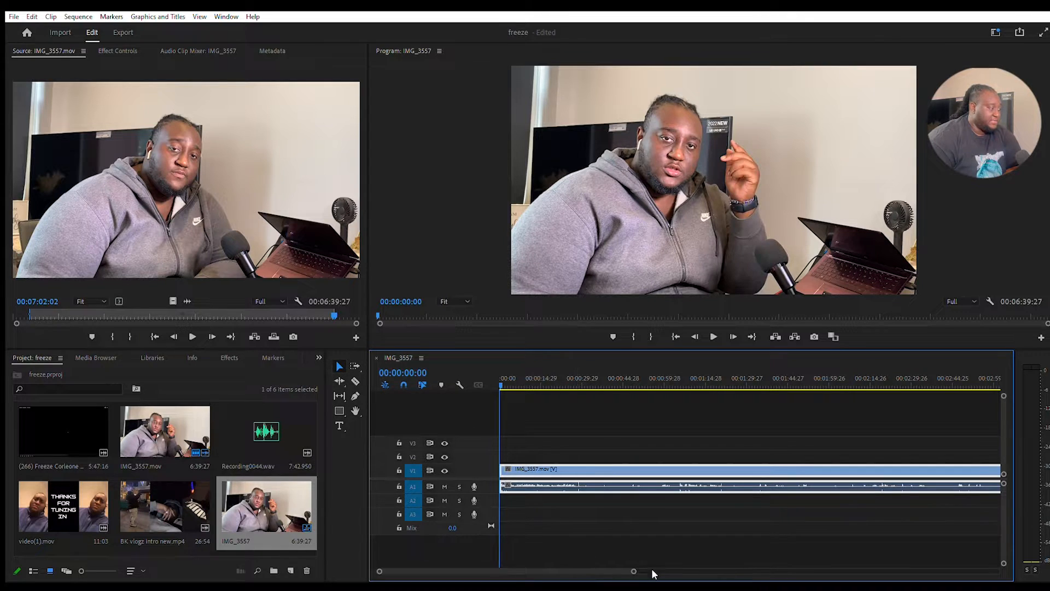
drag(637, 568, 771, 544)
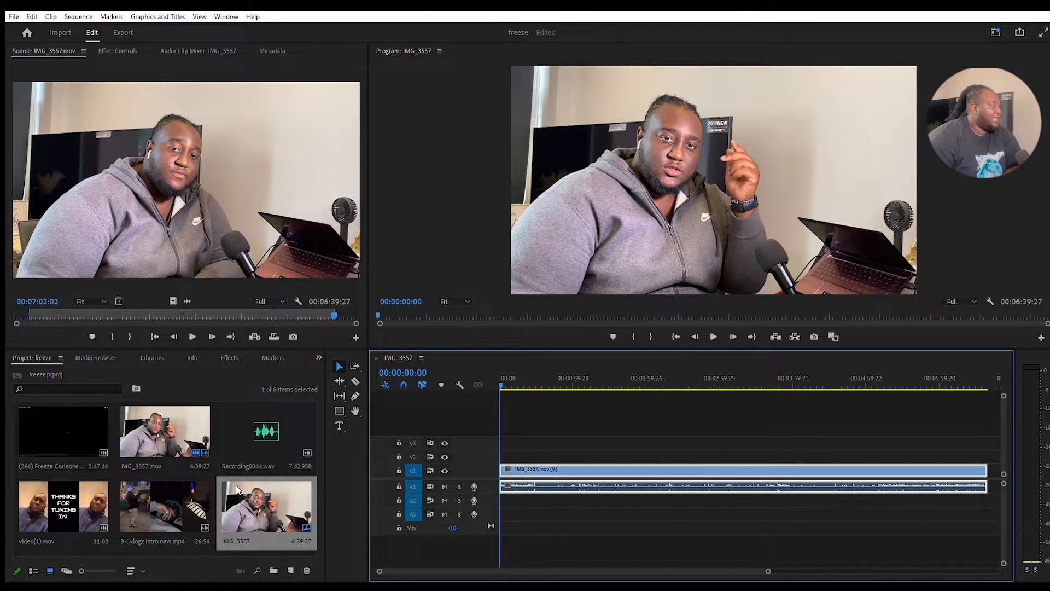
Open Recording0044.wav in the Source monitor, locate where the usable audio starts and mark the In point at 00:00:42:09
double_click(237, 426)
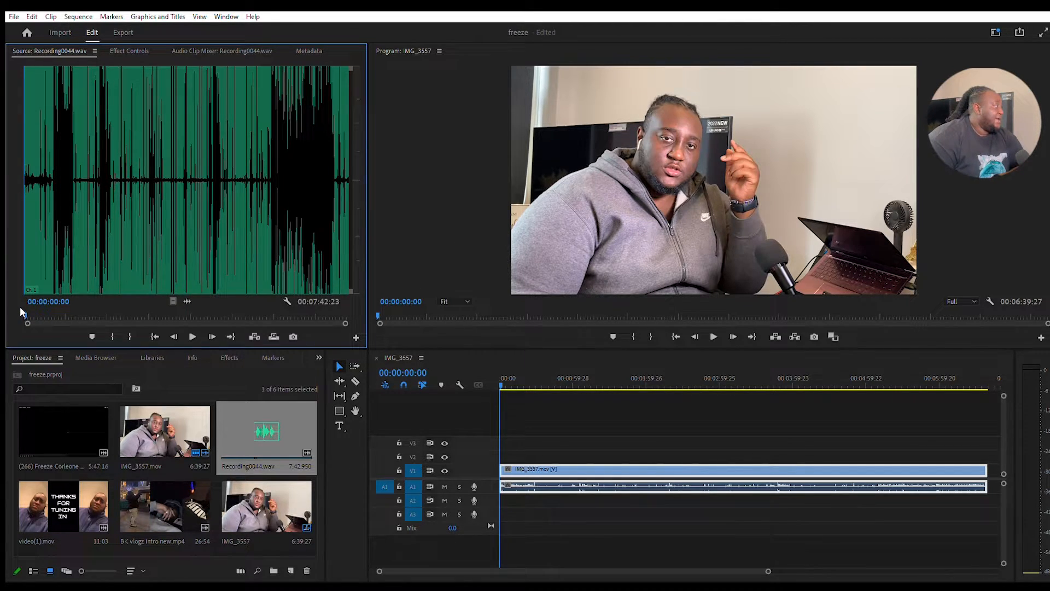
mouse_move(40, 301)
mouse_down()
mouse_move(28, 303)
mouse_move(51, 307)
mouse_up()
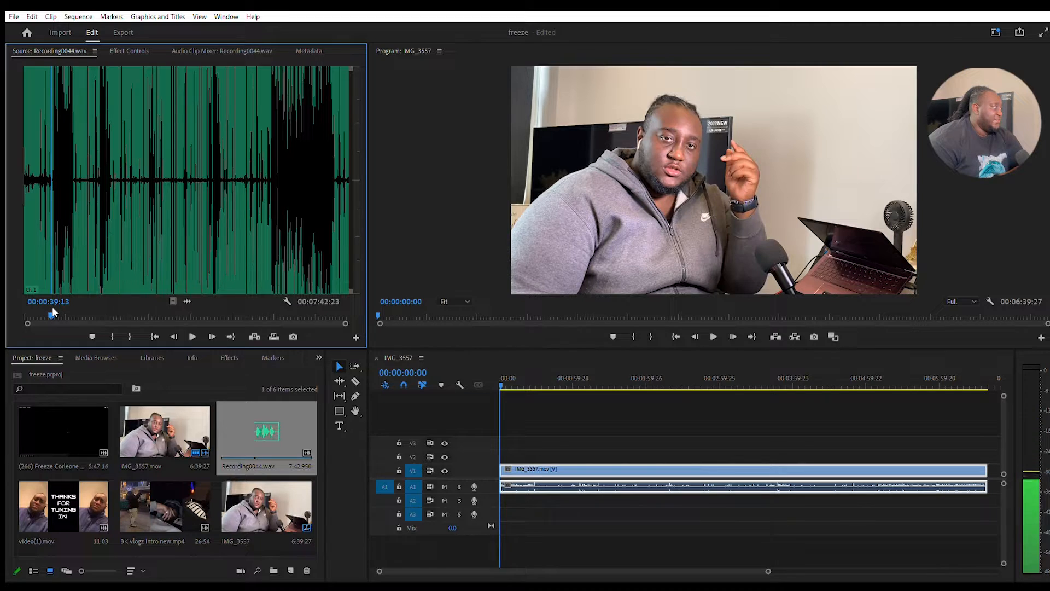
click(194, 335)
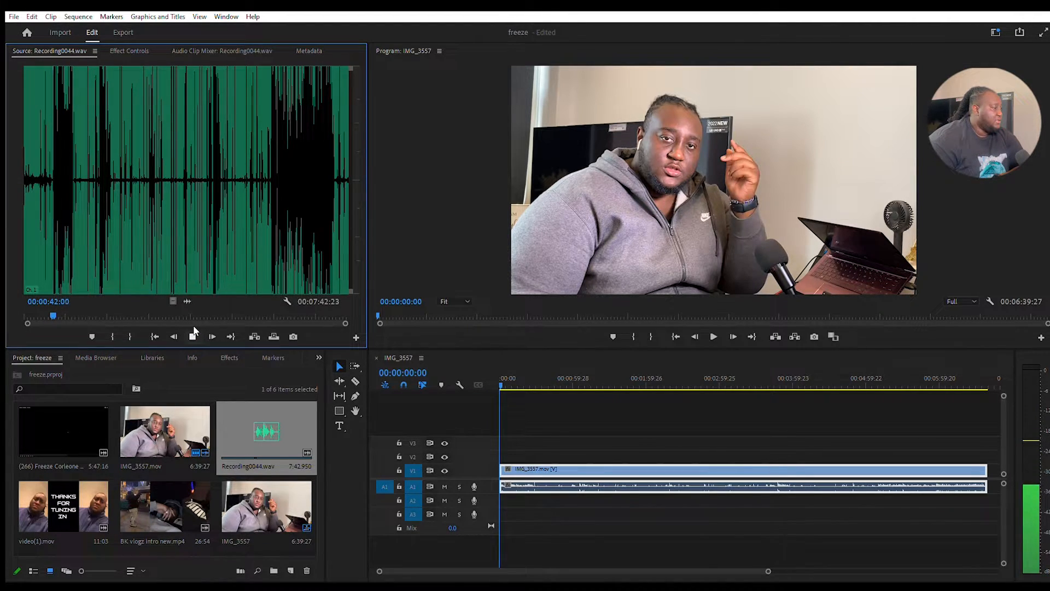
click(191, 336)
click(174, 332)
click(173, 332)
click(173, 332)
click(173, 327)
click(173, 327)
click(173, 327)
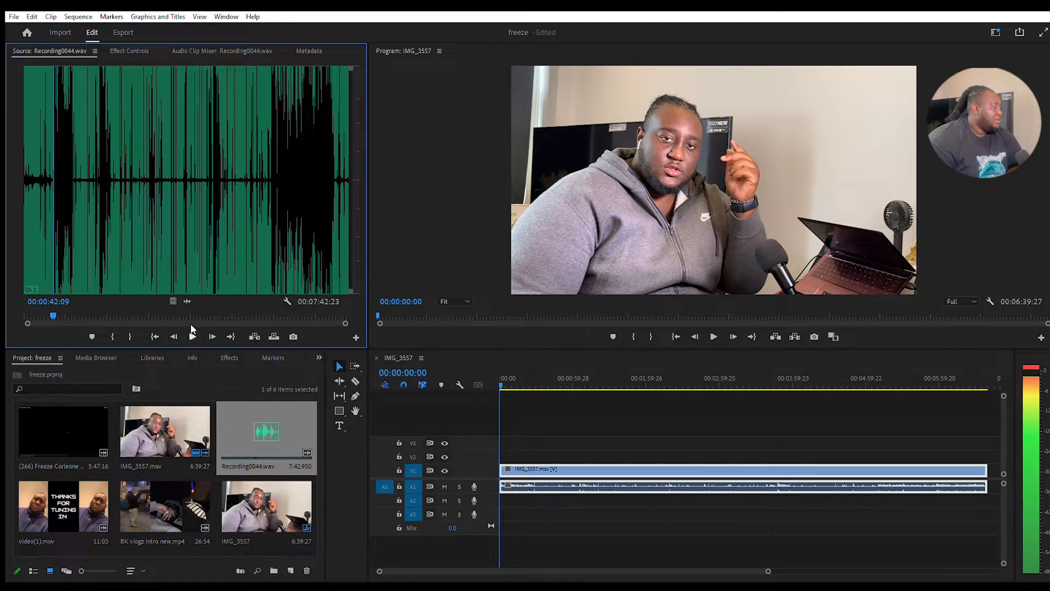
key(i)
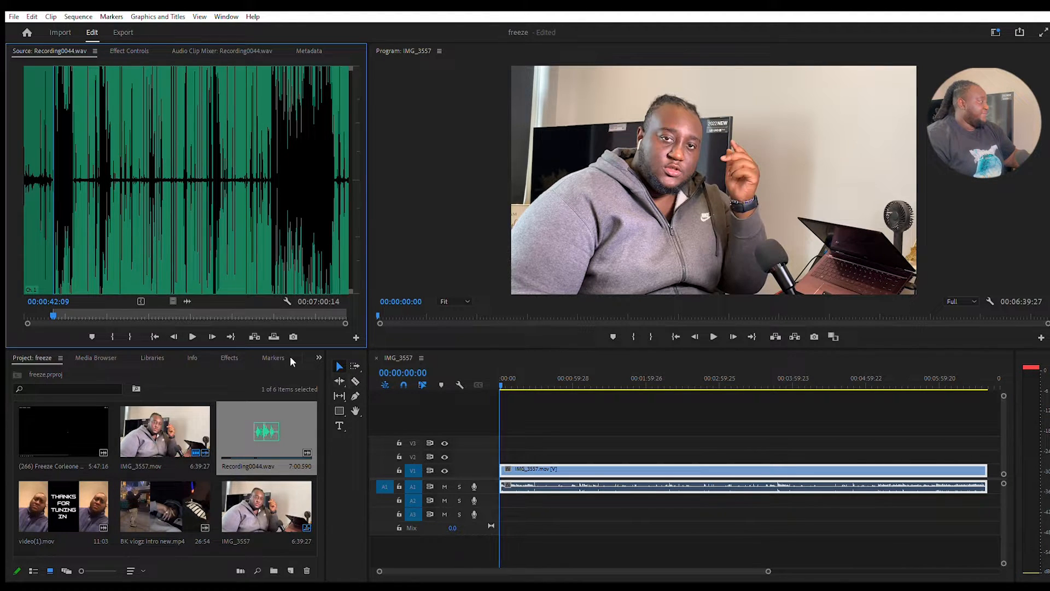
Listen near the end of Recording0044.wav and mark its Out point at 00:07:22:14
click(328, 315)
drag(327, 307, 330, 307)
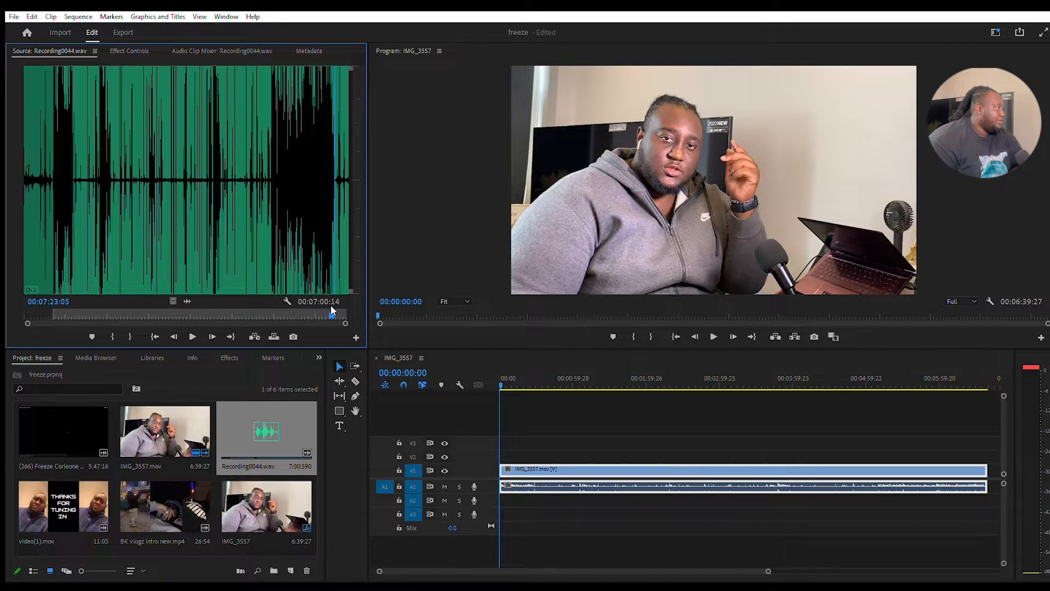
click(194, 332)
click(194, 333)
drag(329, 307, 327, 307)
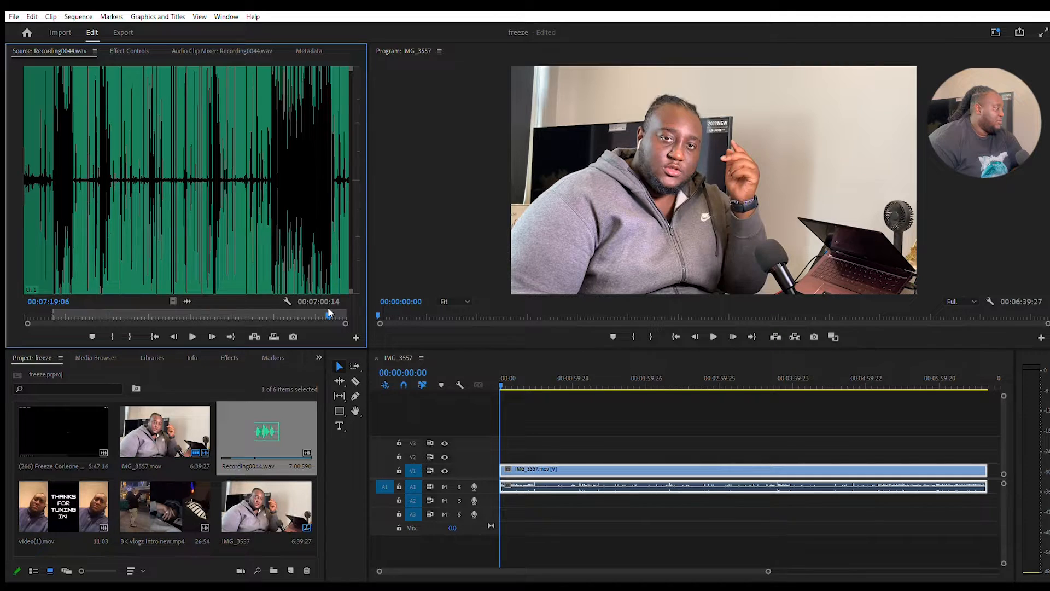
click(189, 328)
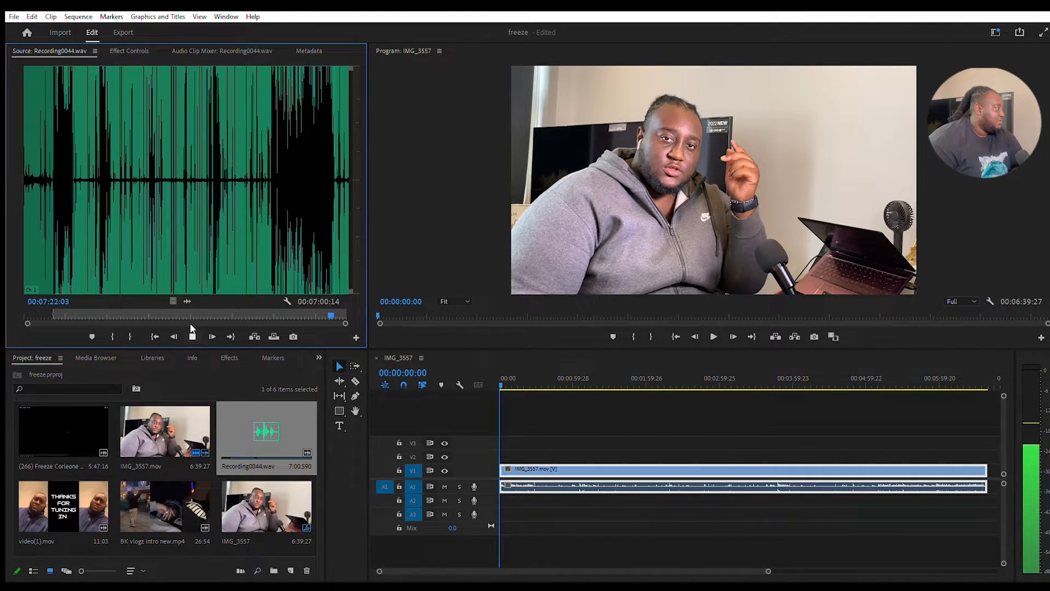
click(191, 325)
key(o)
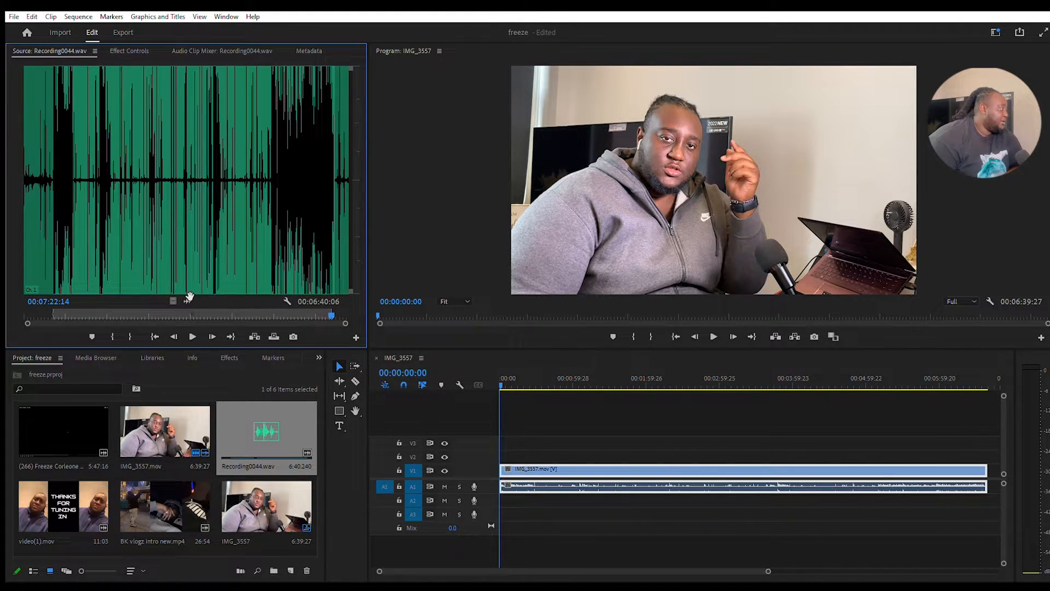
Place the trimmed Recording0044.wav on track A2 at the start of the sequence and play the opening seconds to check the sync
drag(190, 298, 508, 446)
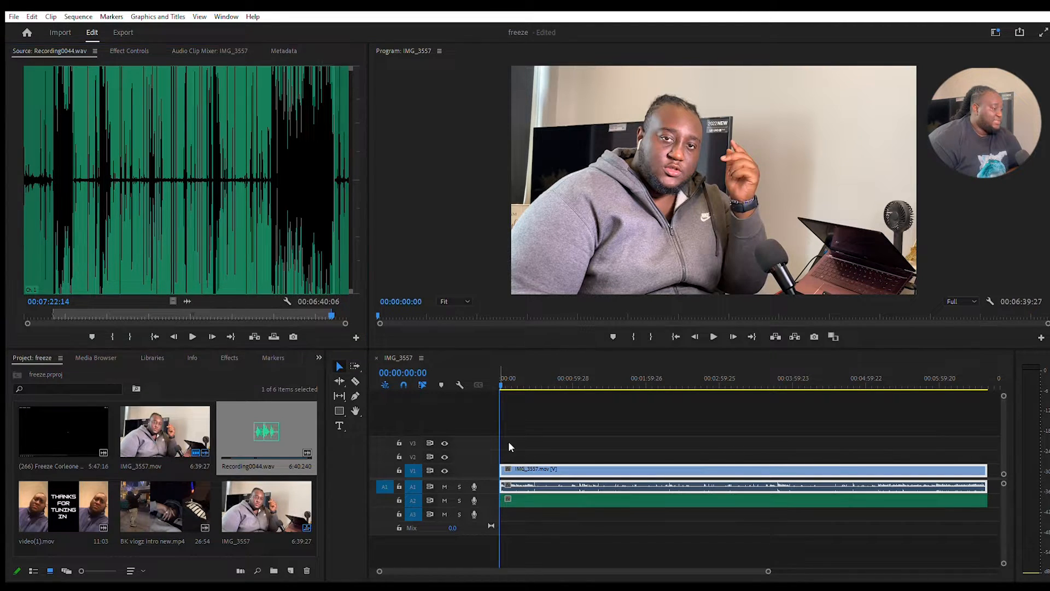
click(714, 332)
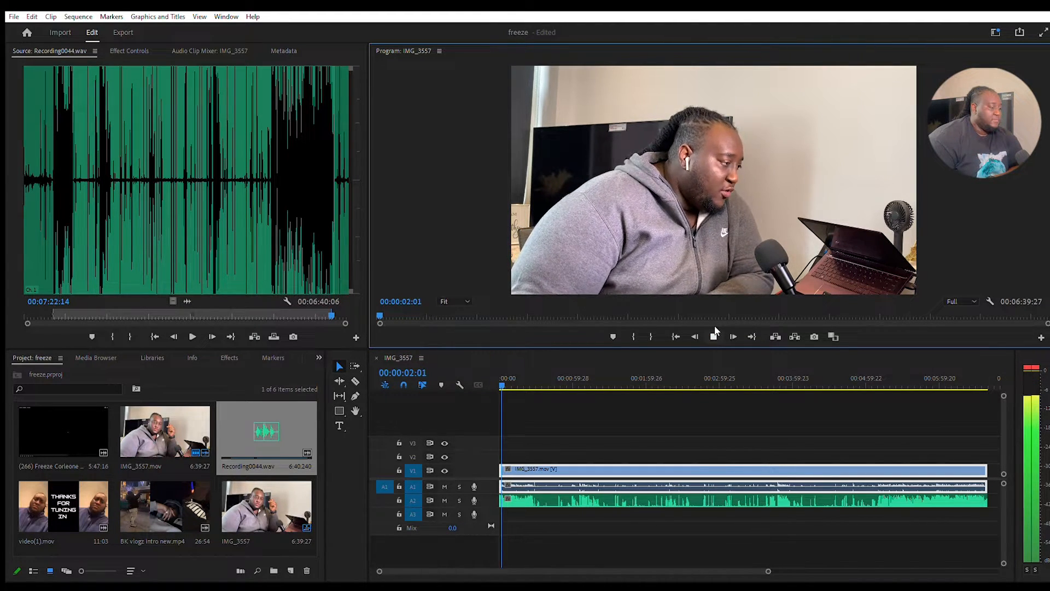
click(714, 336)
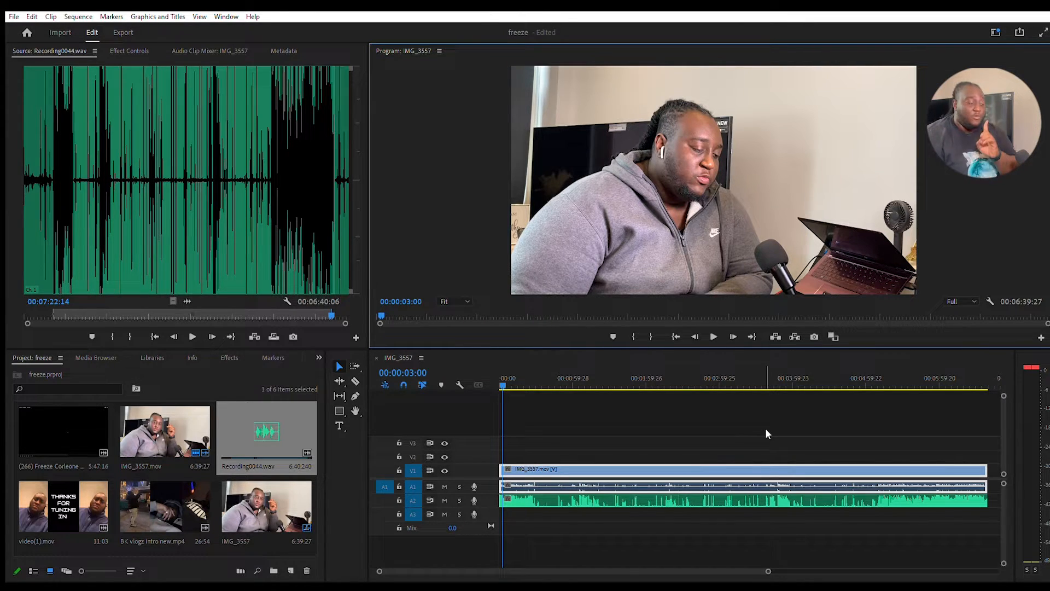
Unlink the audio from IMG_3557.mov and delete the camera audio from track A1
click(581, 474)
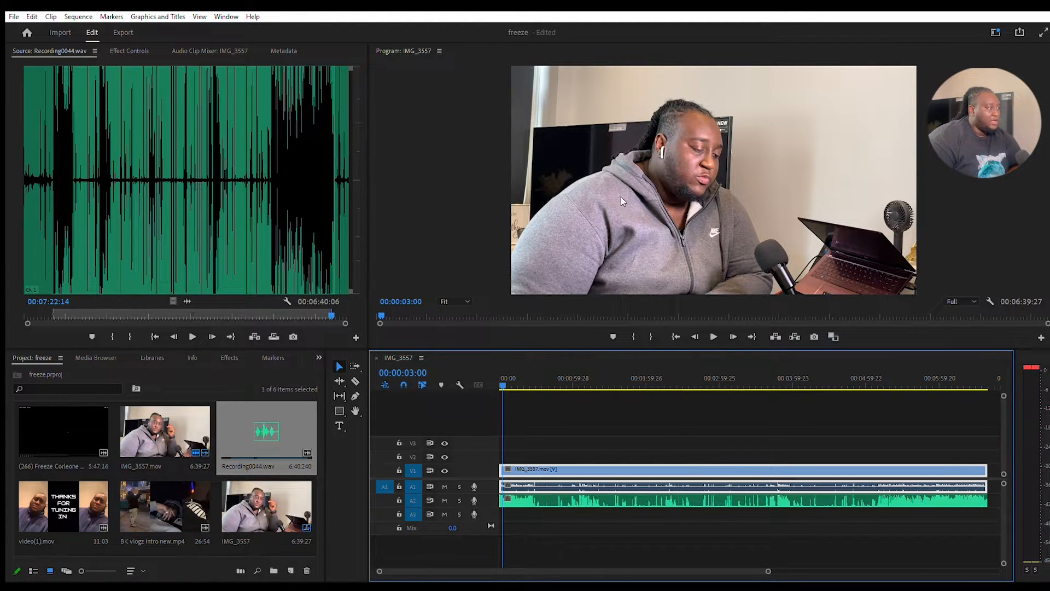
key(ctrl+l)
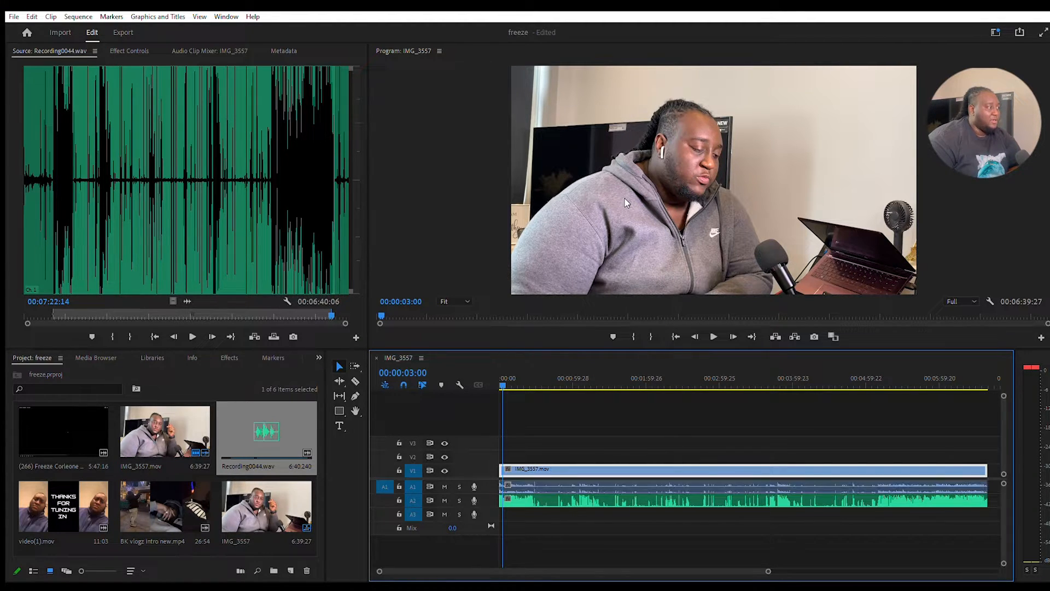
click(619, 483)
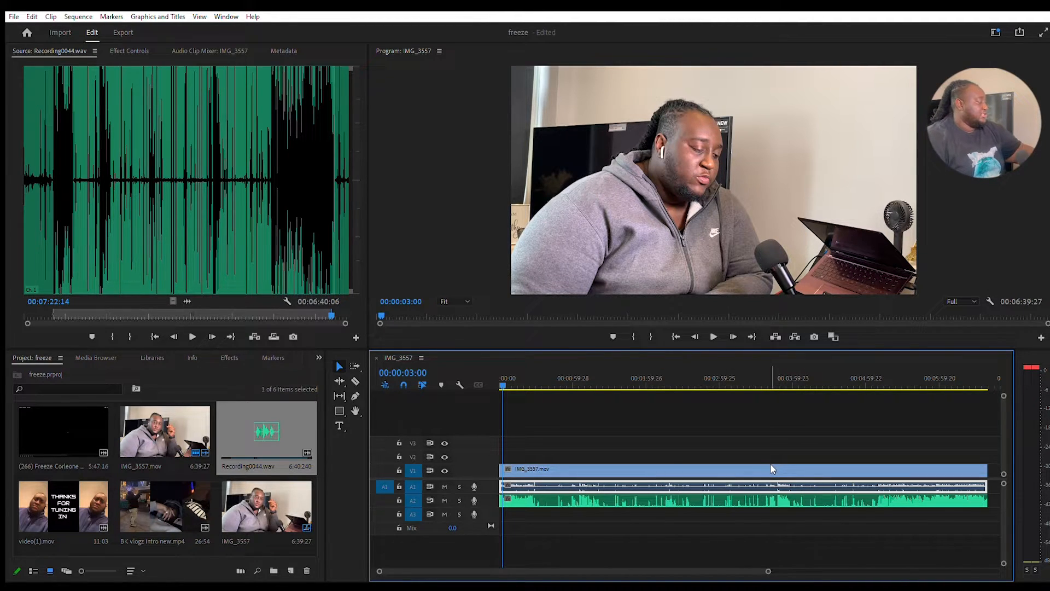
key(Delete)
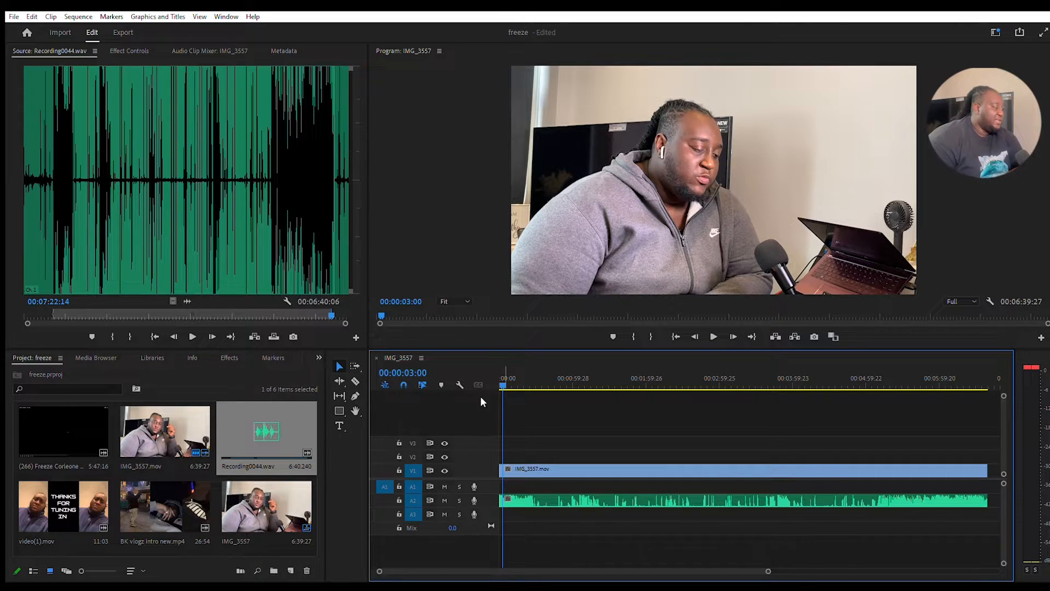
Play the sequence from its start to check the separate audio recording against the camera footage
drag(503, 381, 497, 382)
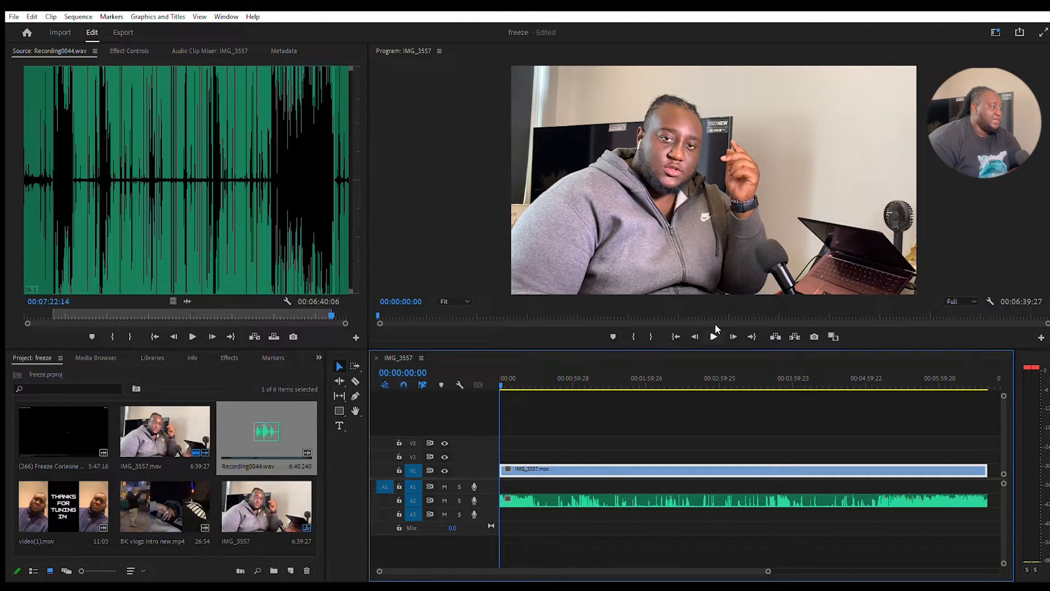
click(716, 327)
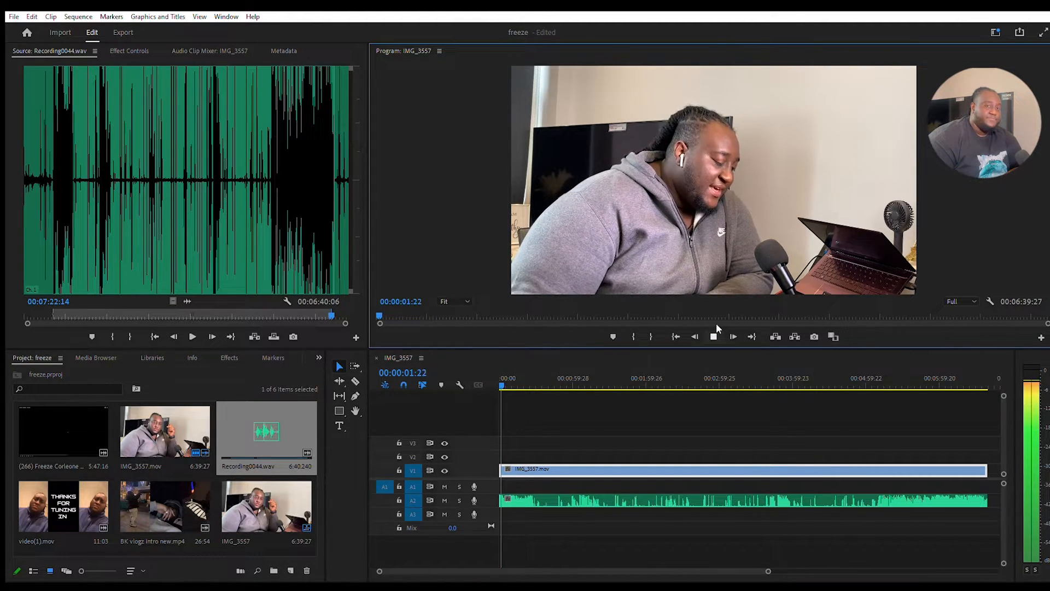
click(713, 336)
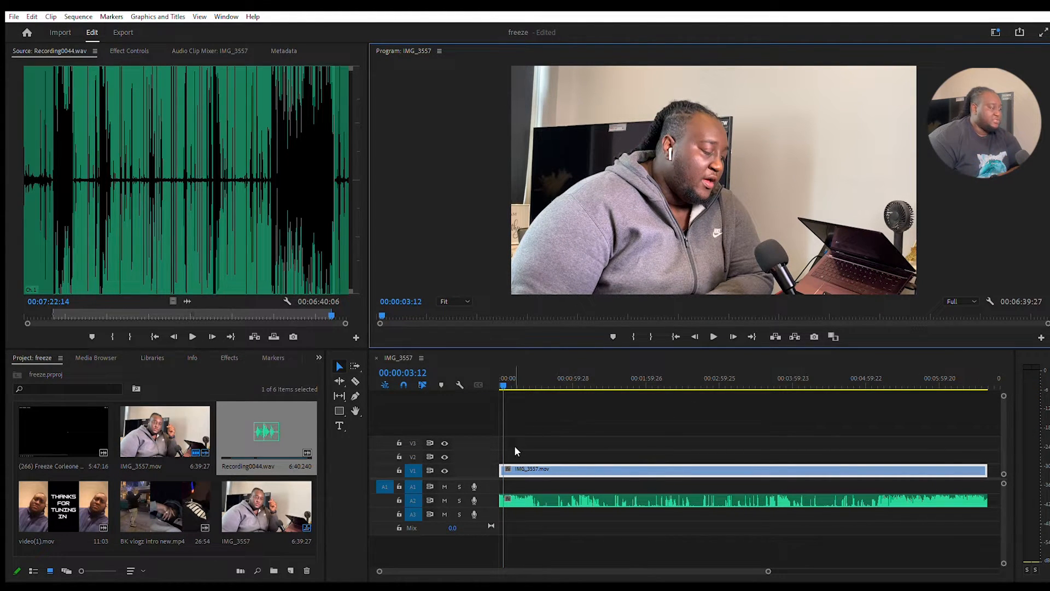
Shift the reaction video and audio together to make room, place BK vlogz intro new.mp4 at the sequence start, and close the gap behind it
drag(558, 446, 611, 507)
drag(590, 466, 712, 475)
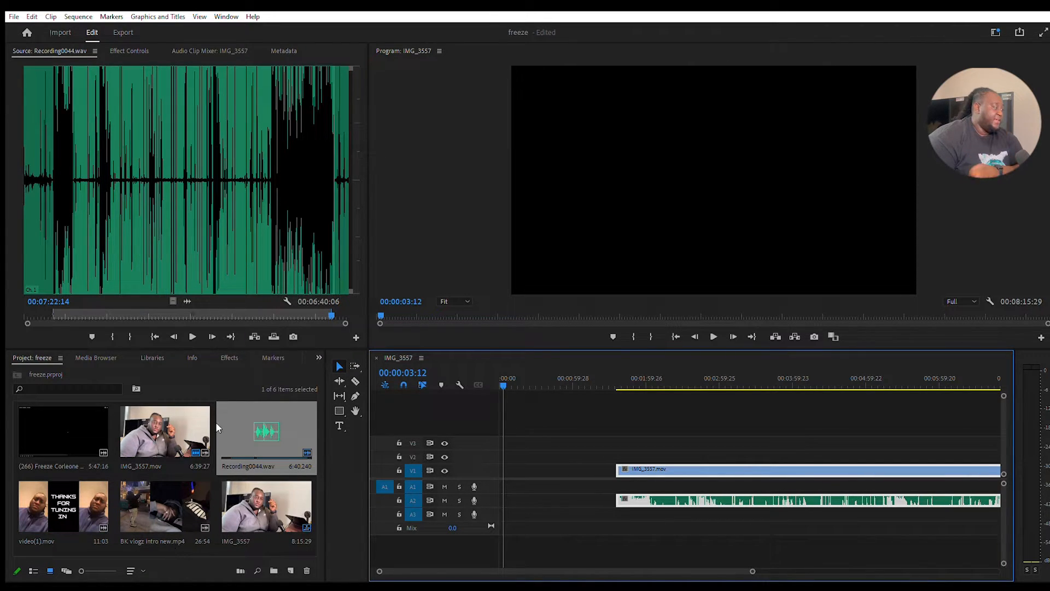
click(148, 507)
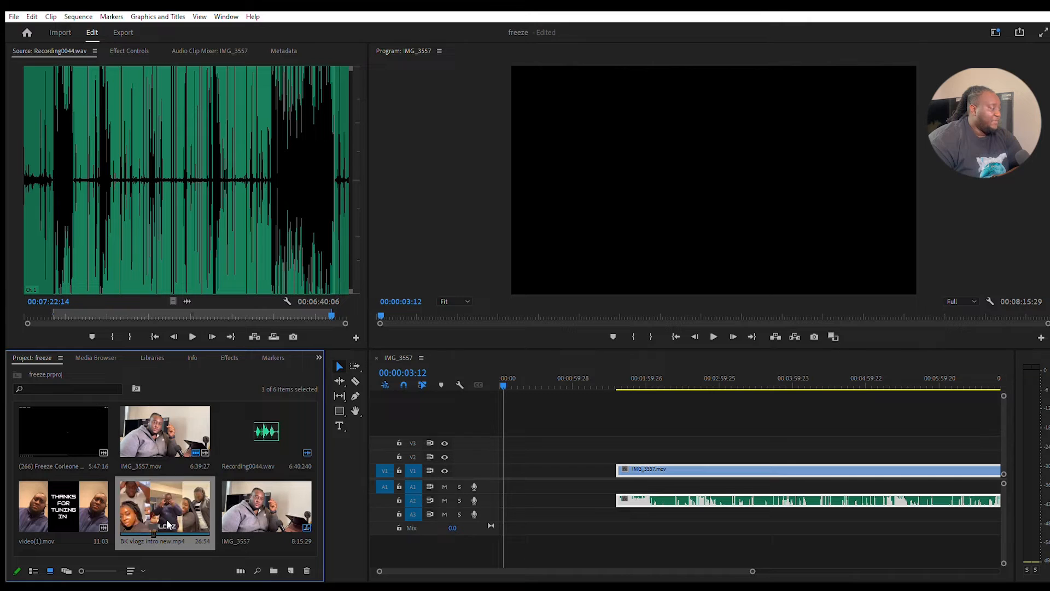
double_click(138, 490)
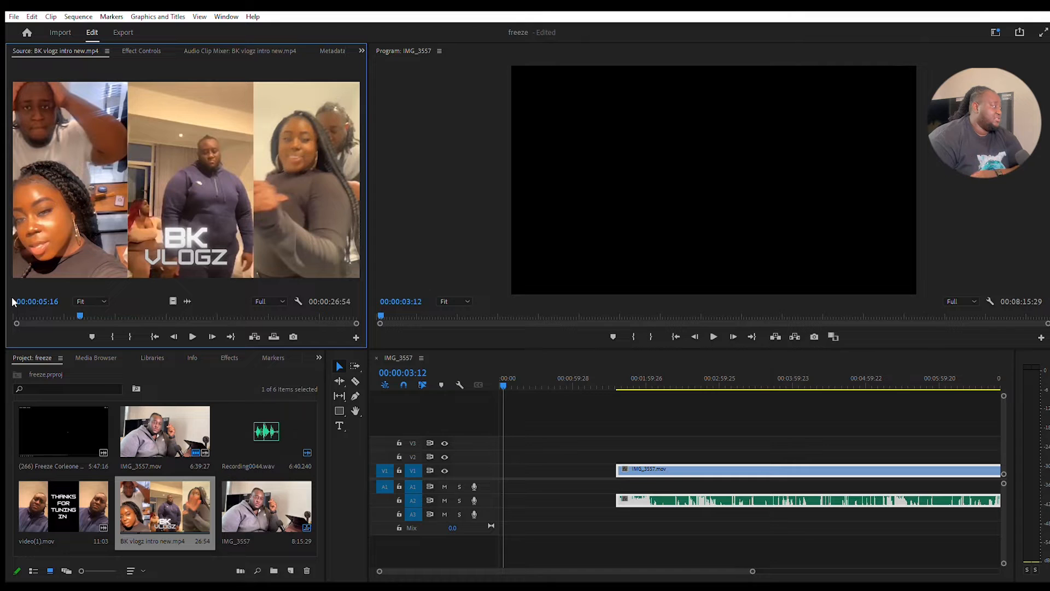
drag(251, 264, 499, 471)
drag(618, 446, 685, 500)
drag(631, 469, 549, 465)
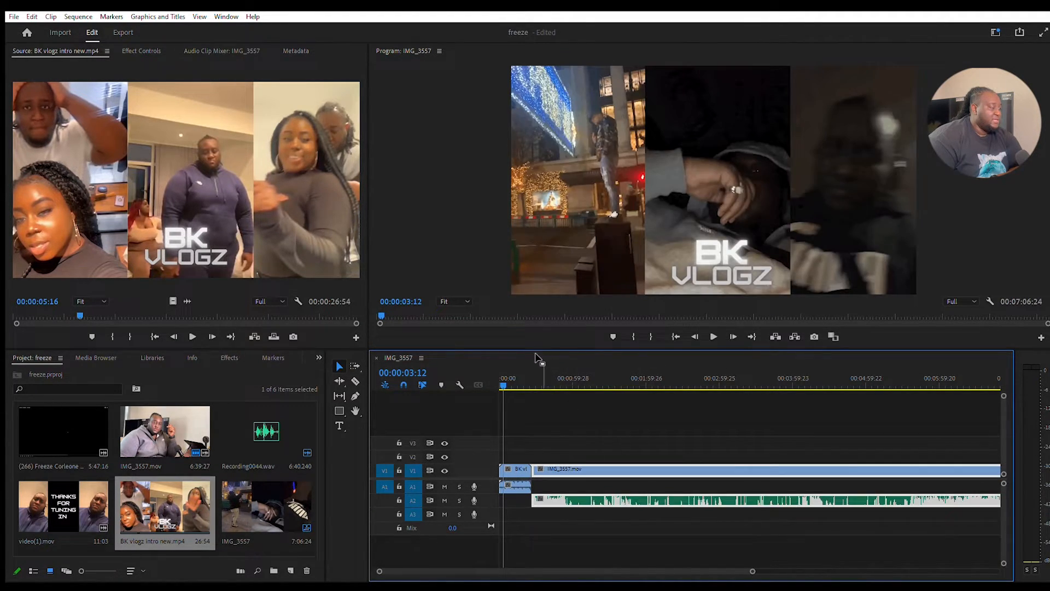
Play the transition from the intro clip into the reaction footage
drag(510, 366, 530, 368)
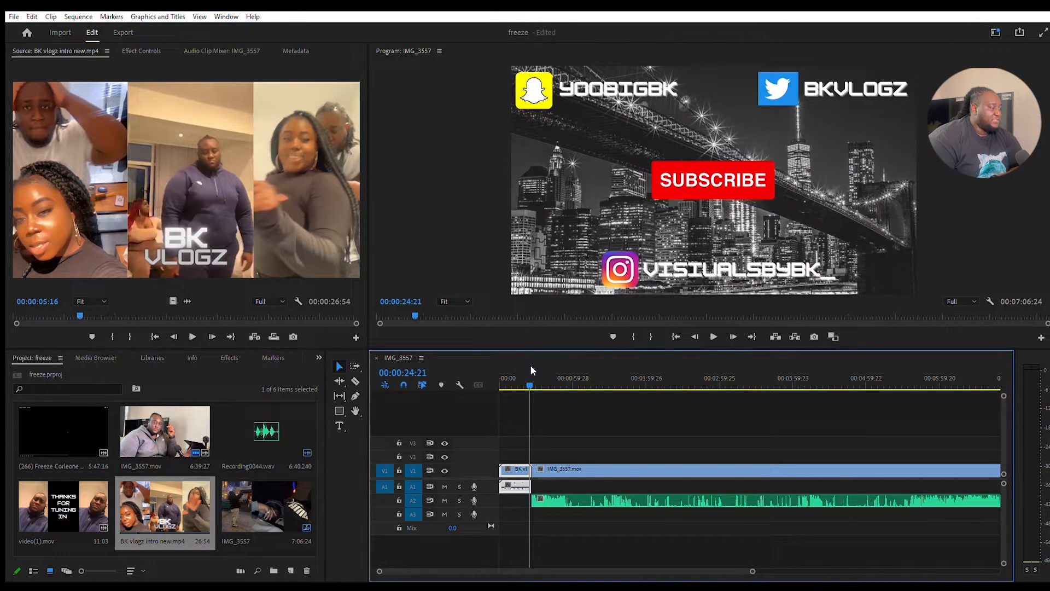
click(713, 336)
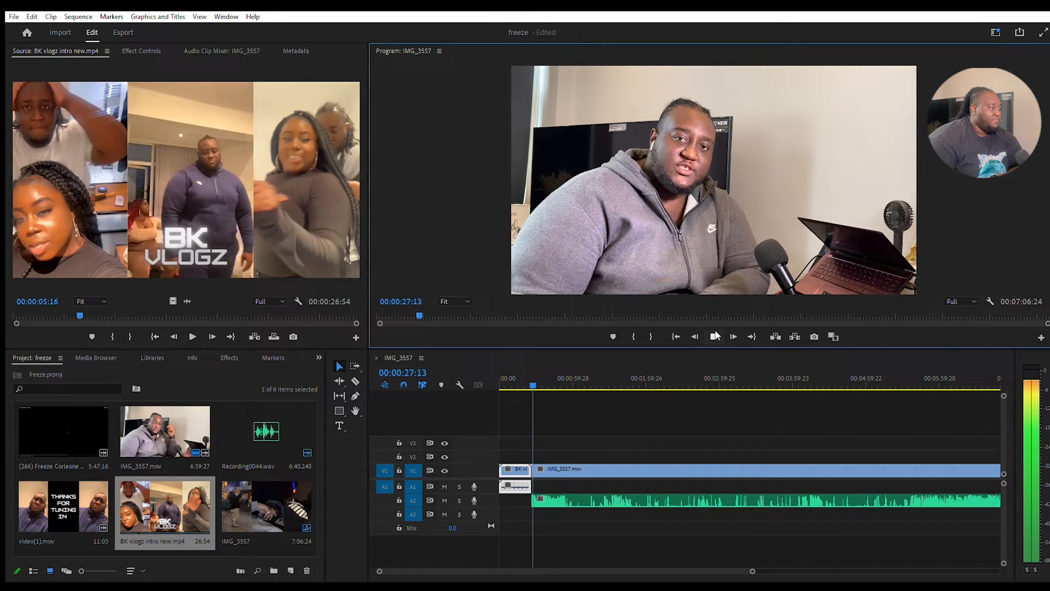
click(714, 336)
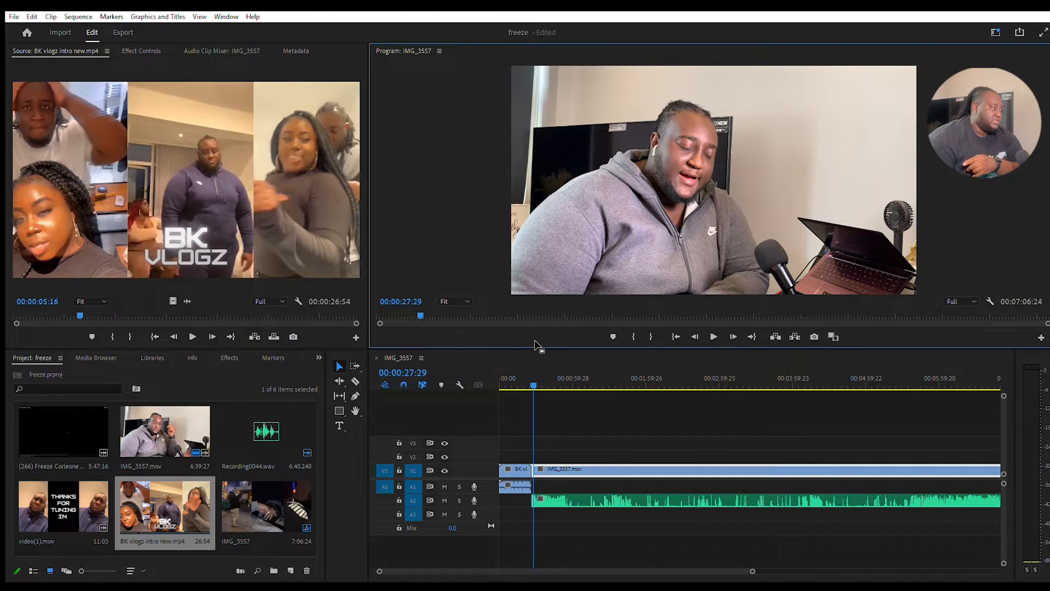
Locate the moment the music video is started on the laptop and park the playhead at 00:00:56:06
click(543, 385)
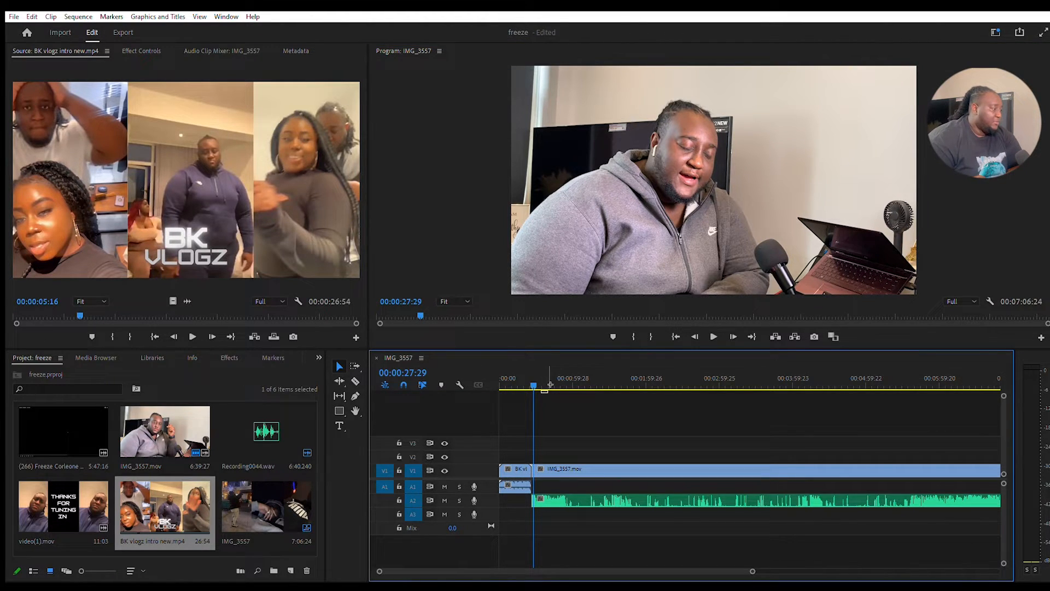
drag(536, 377, 561, 377)
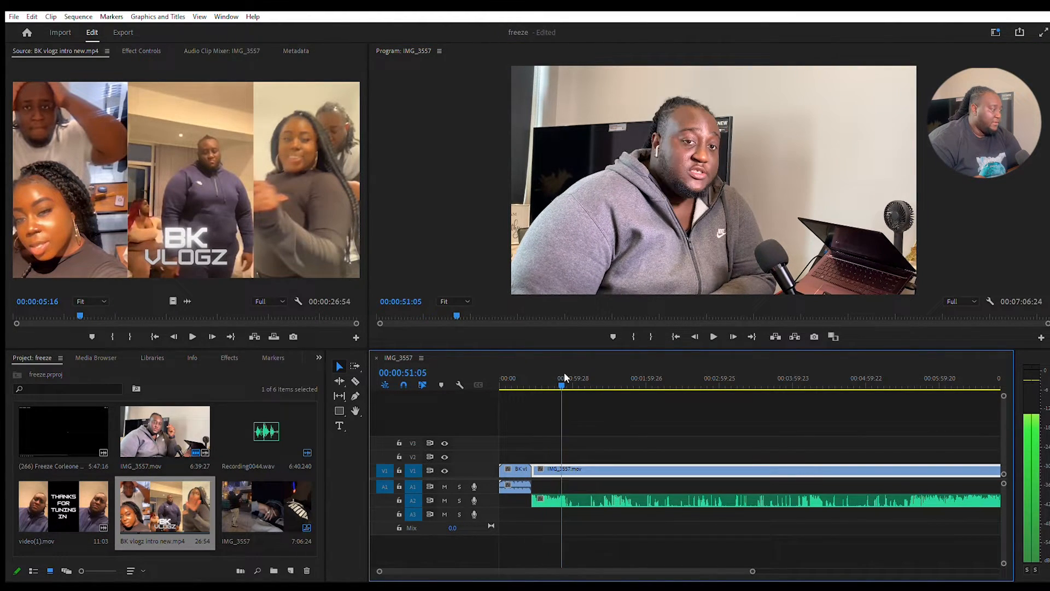
click(715, 331)
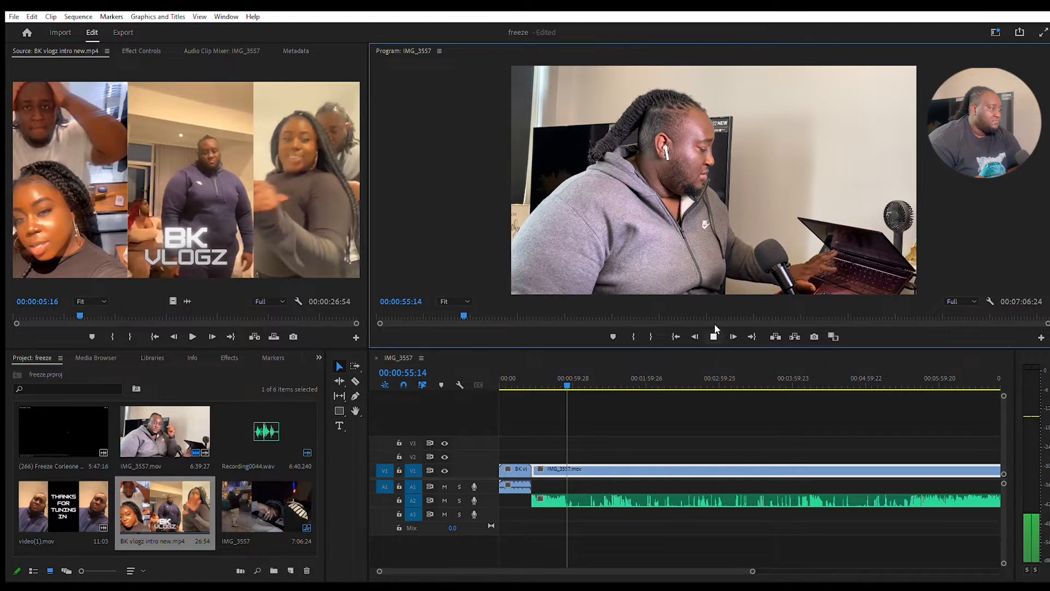
click(713, 335)
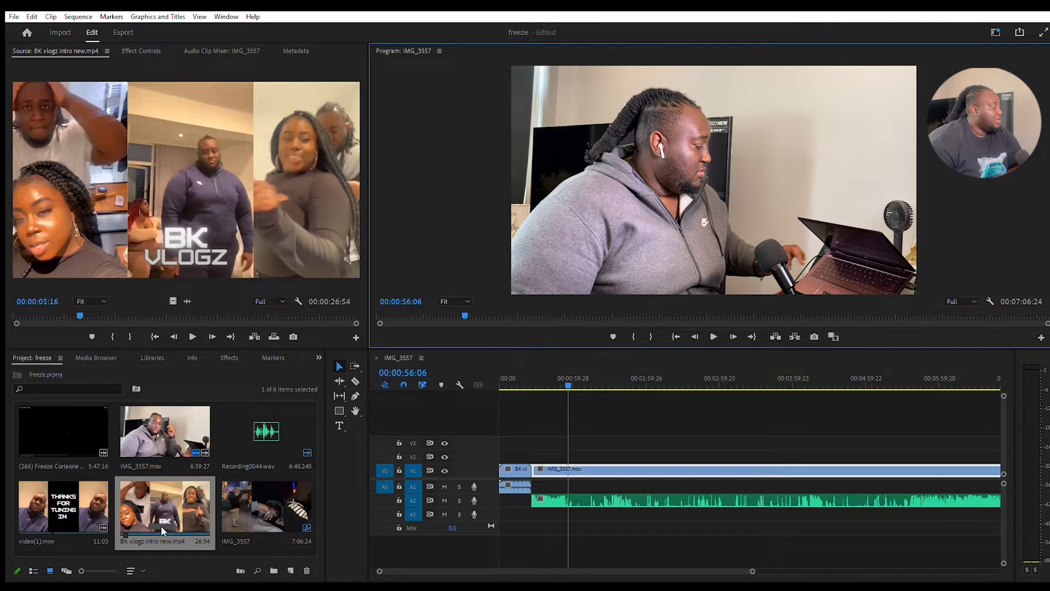
Open the Freeze Corleone - Shavkat screen recording in the Source monitor, find the frame where playback begins and mark the In point at 00:01:01:23
double_click(45, 425)
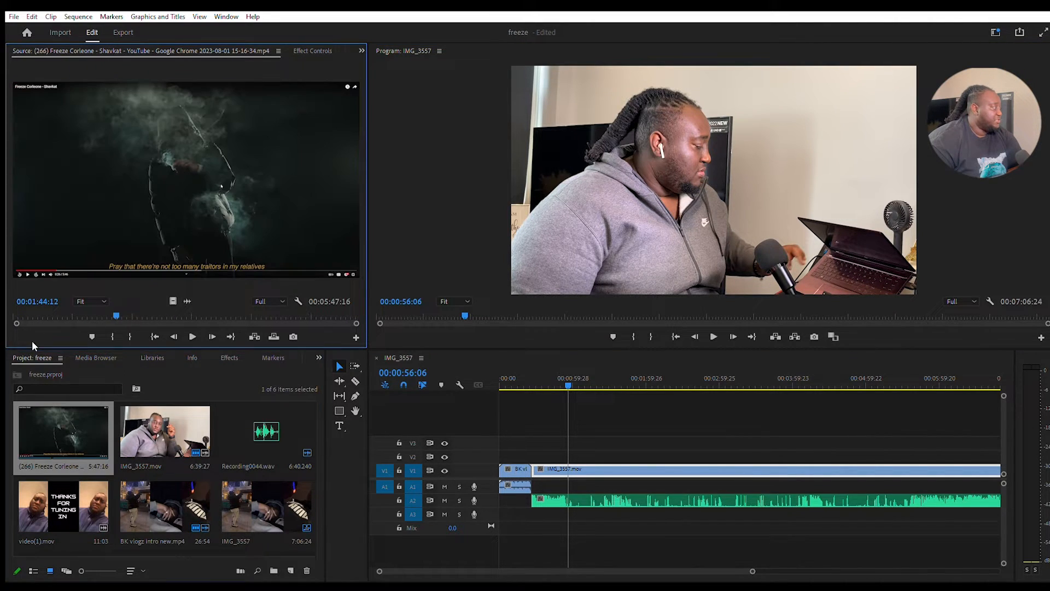
click(63, 318)
click(63, 317)
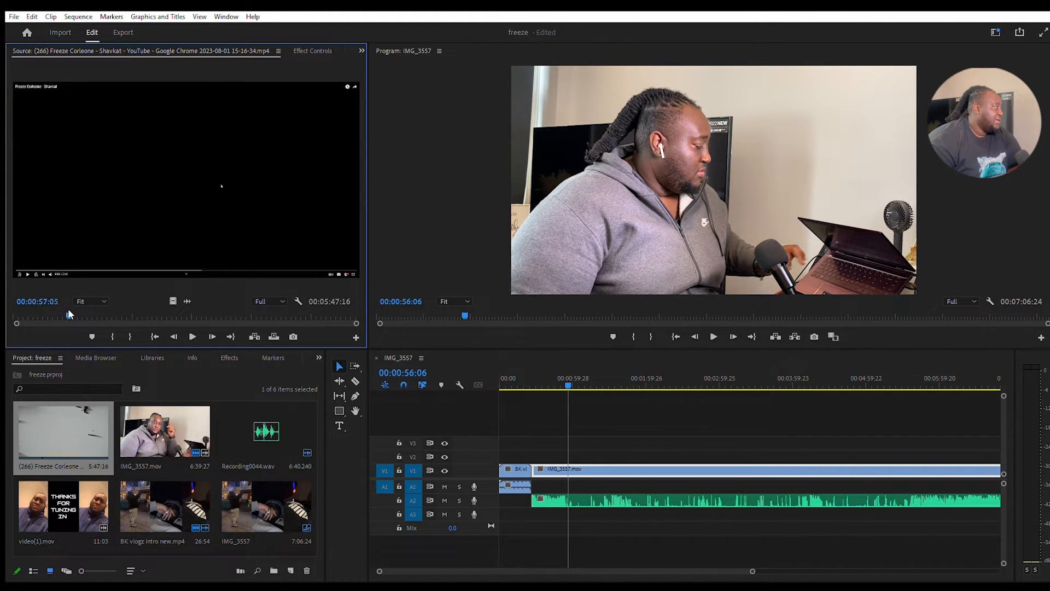
drag(68, 310, 72, 311)
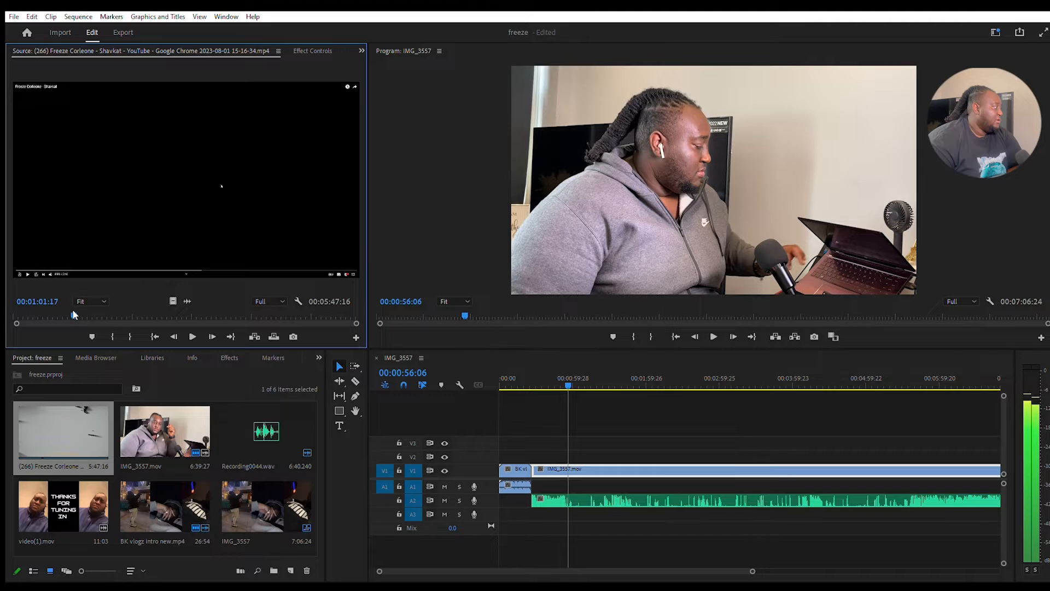
click(192, 336)
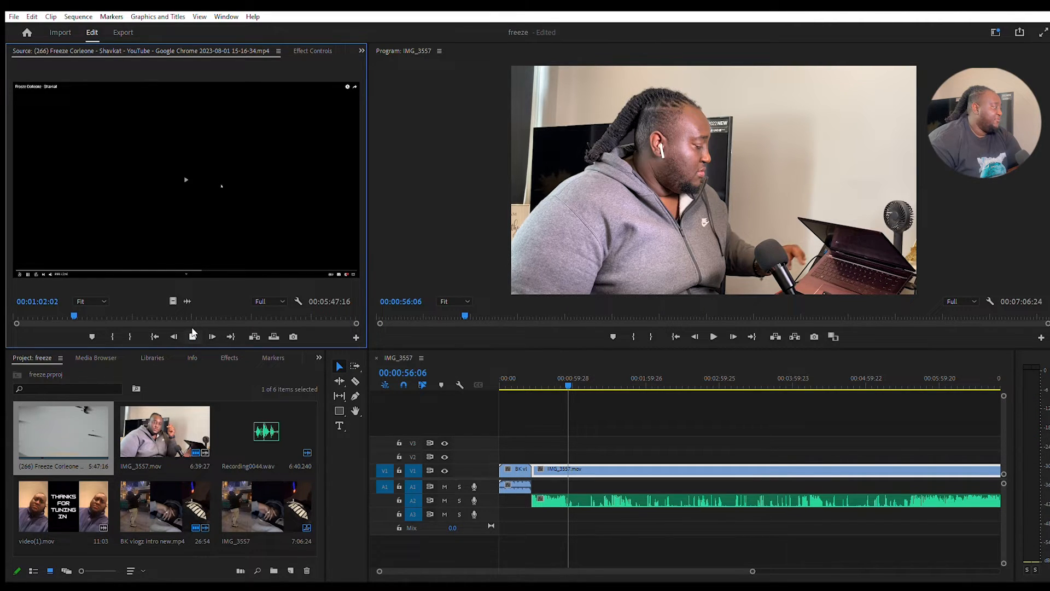
click(192, 334)
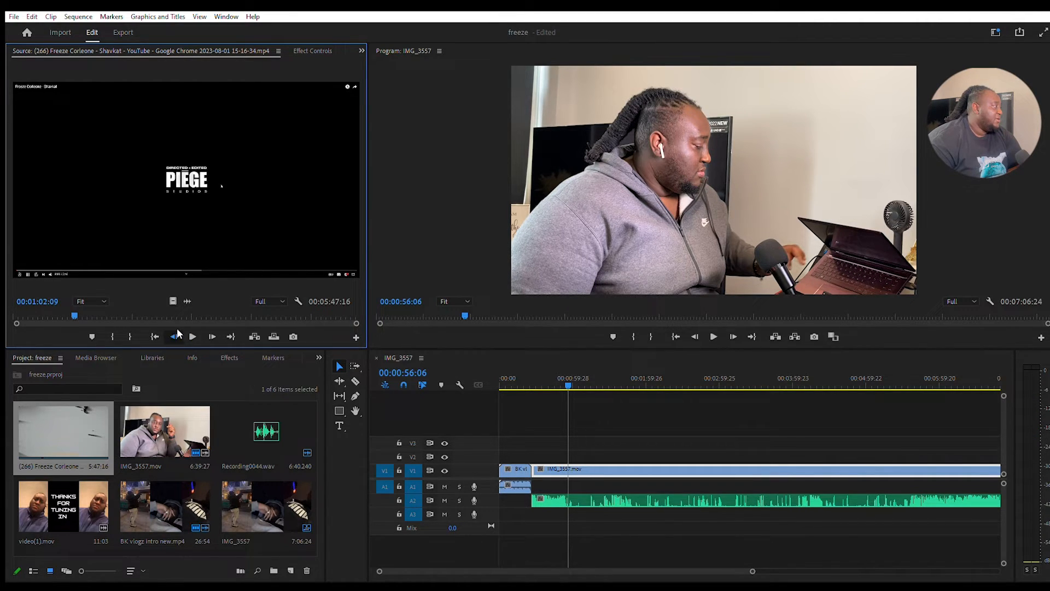
click(175, 336)
click(174, 336)
click(174, 336)
click(175, 336)
click(175, 336)
click(175, 336)
click(175, 336)
click(175, 336)
click(175, 336)
click(175, 336)
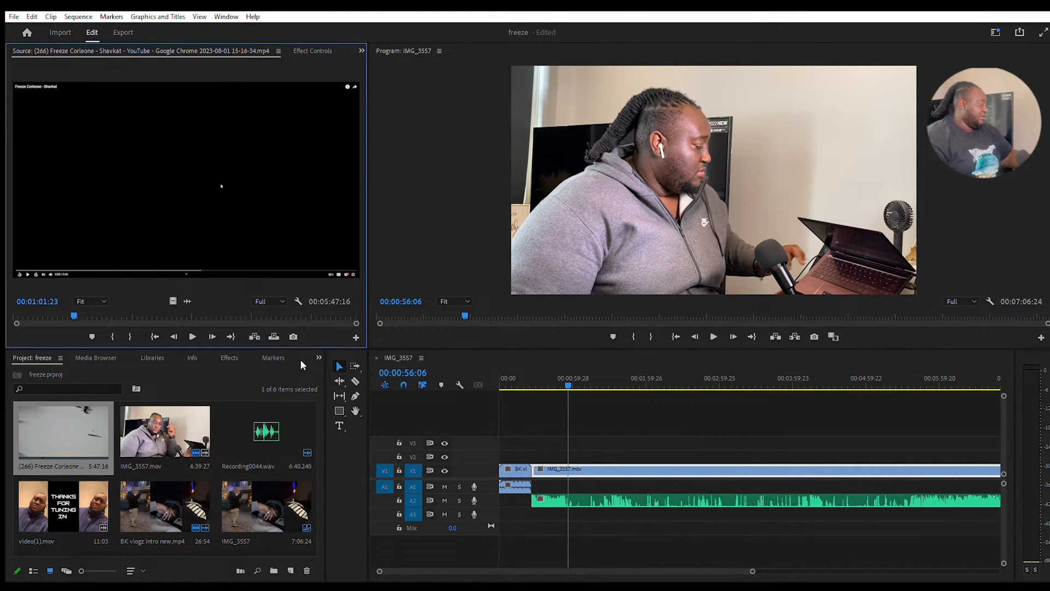
key(i)
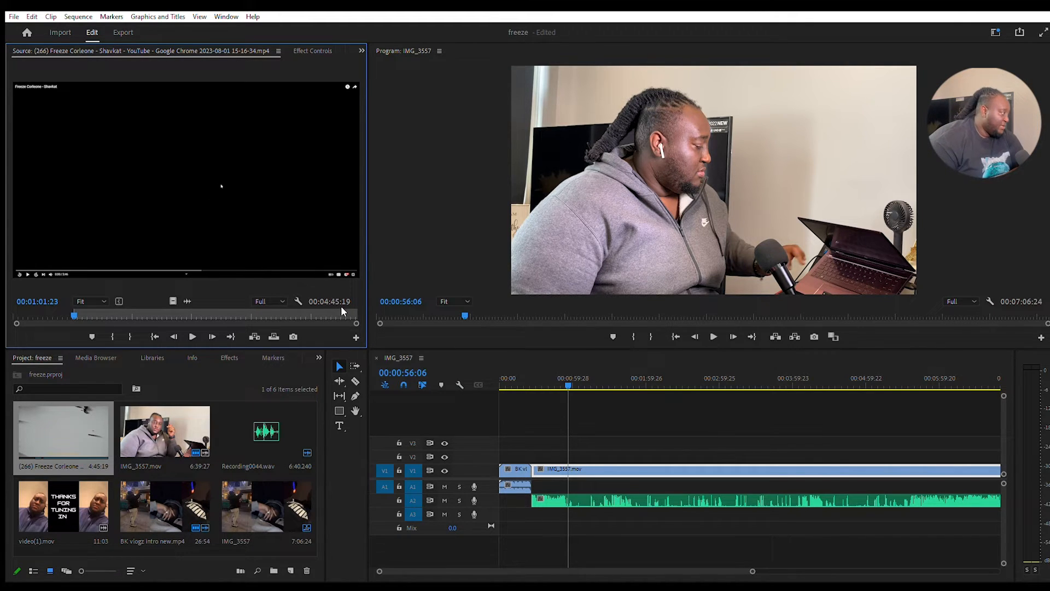
Mark the screen recording's Out point at 00:05:45:01 and place the trimmed clip on tracks V3 and A3 at the playhead
drag(343, 310, 352, 310)
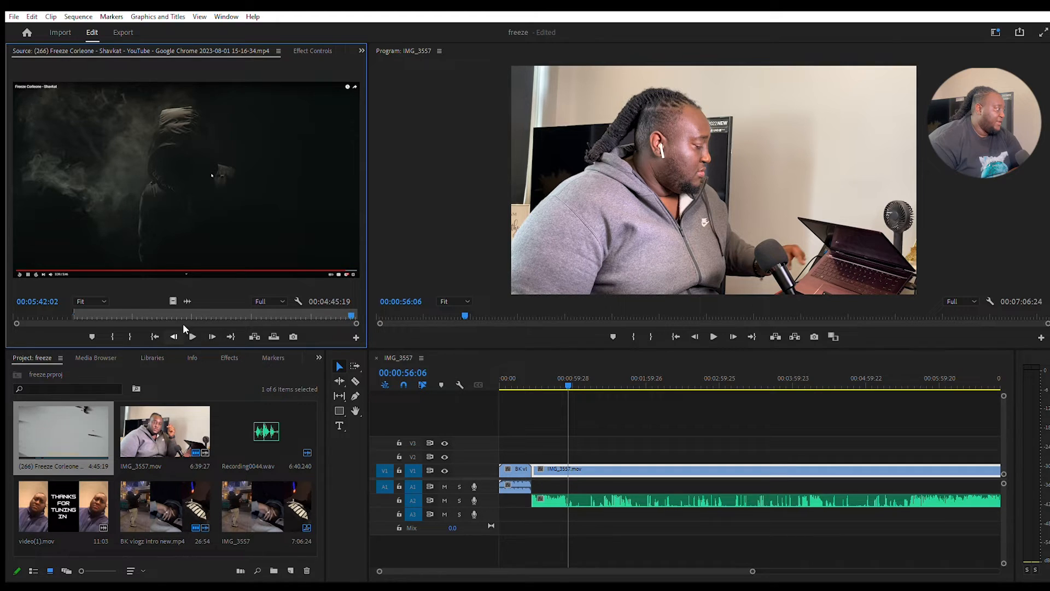
key(space)
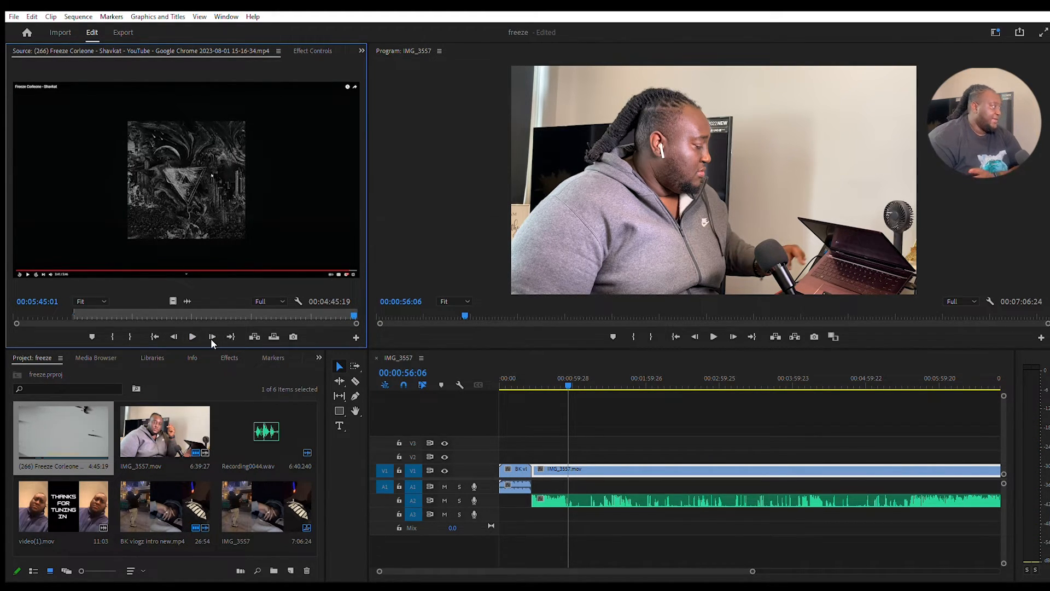
click(130, 336)
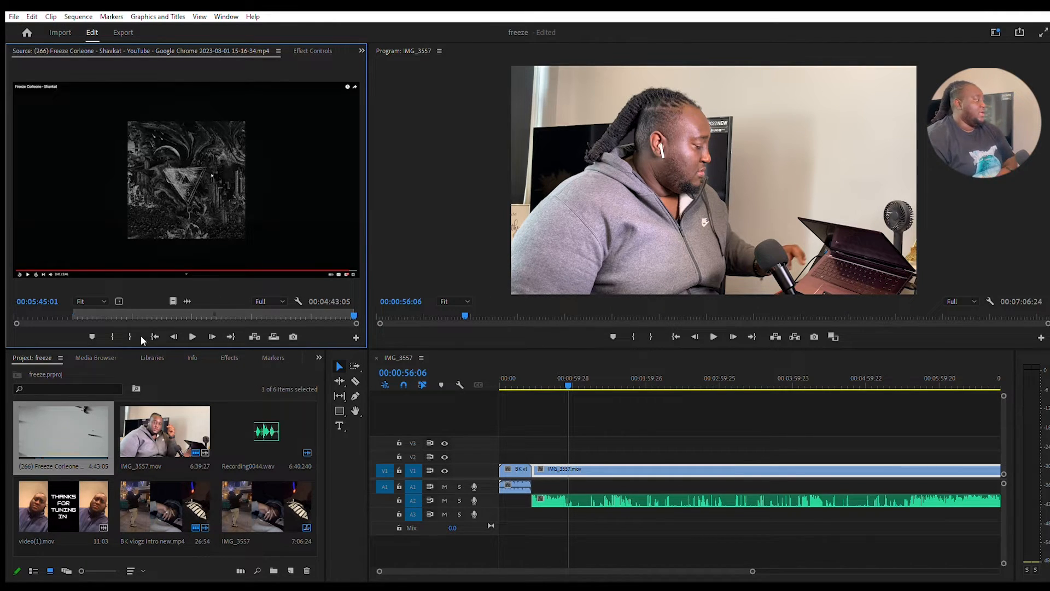
drag(489, 348, 582, 436)
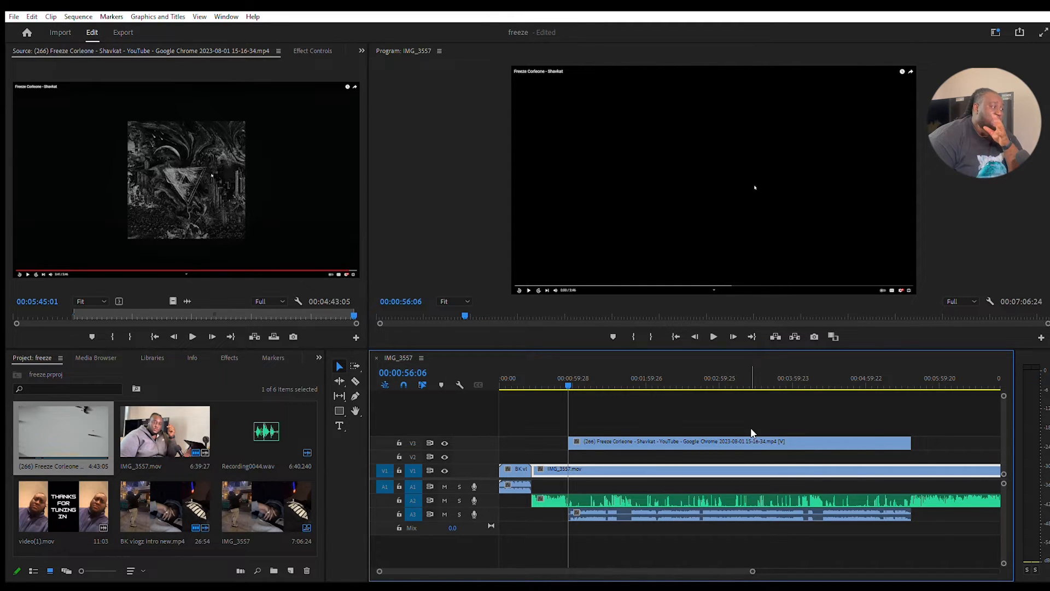
Shrink the music video clip on V3 to a scale of 36 and set its position to 1561, 207 as a picture-in-picture overlay
click(590, 370)
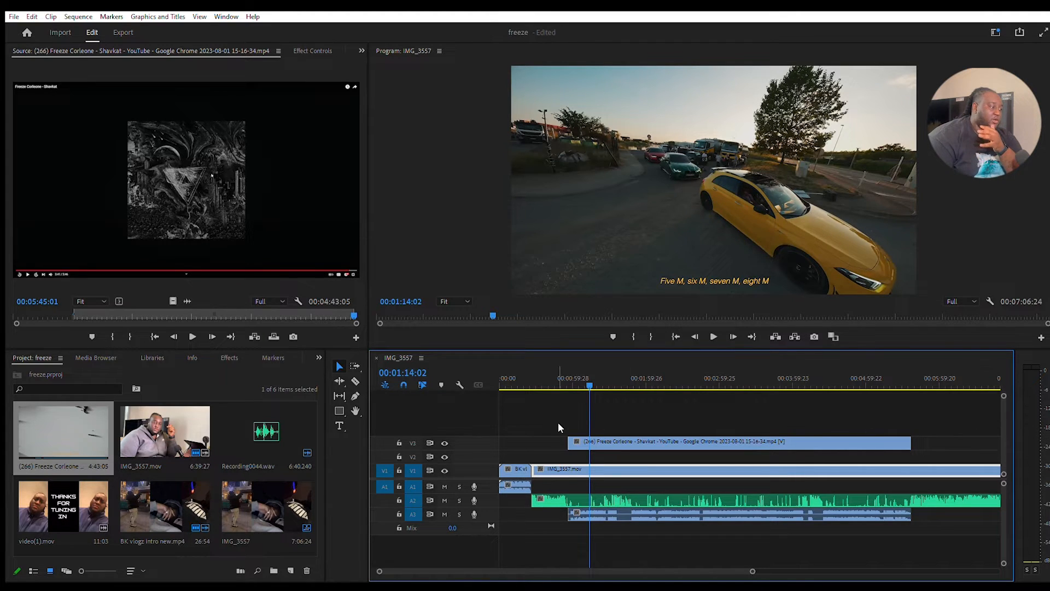
click(622, 433)
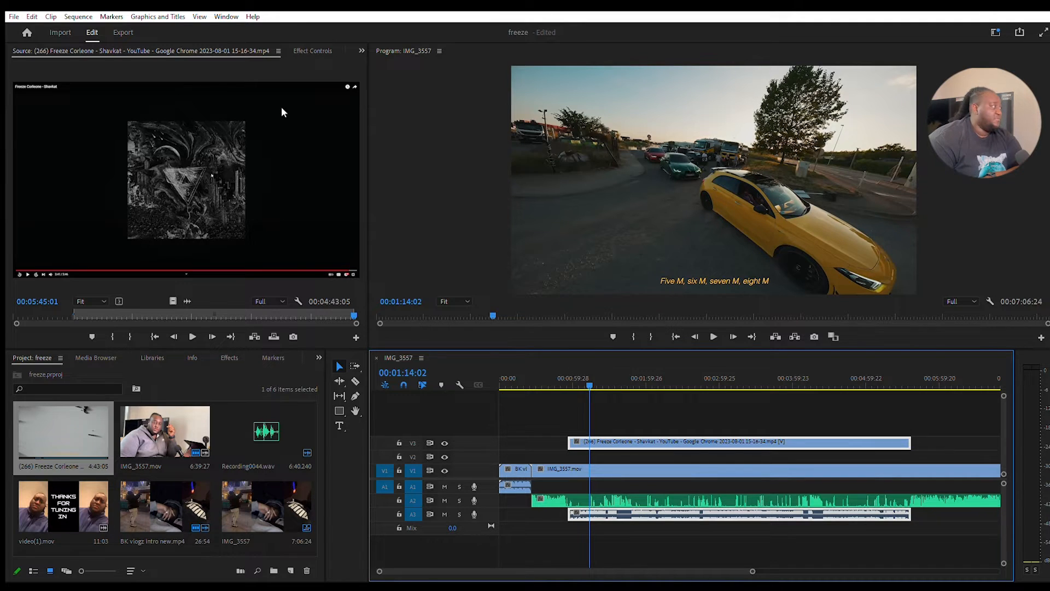
click(362, 47)
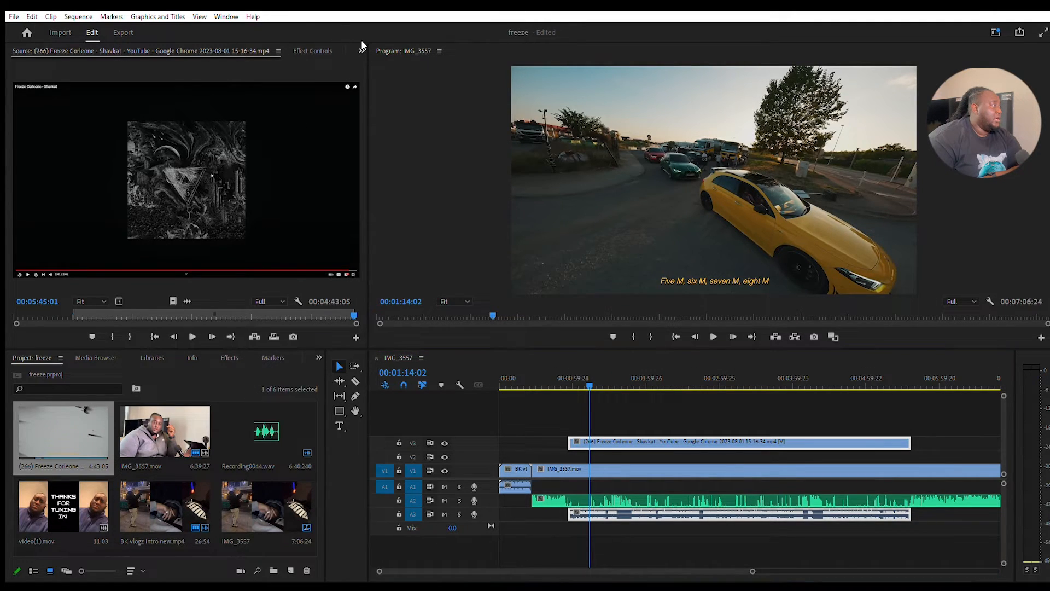
click(380, 67)
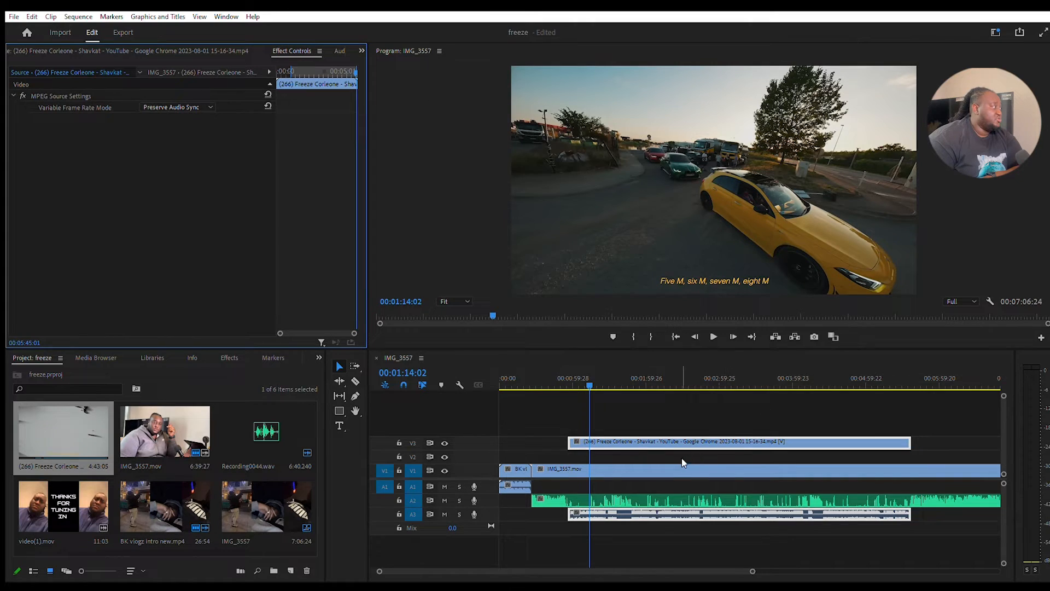
click(613, 437)
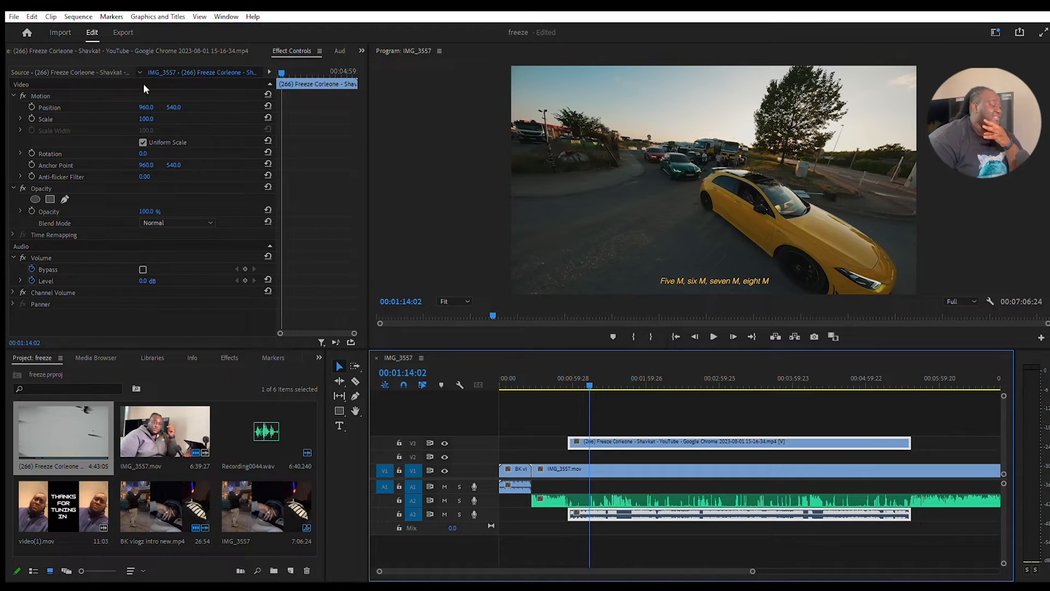
drag(145, 118, 2, 107)
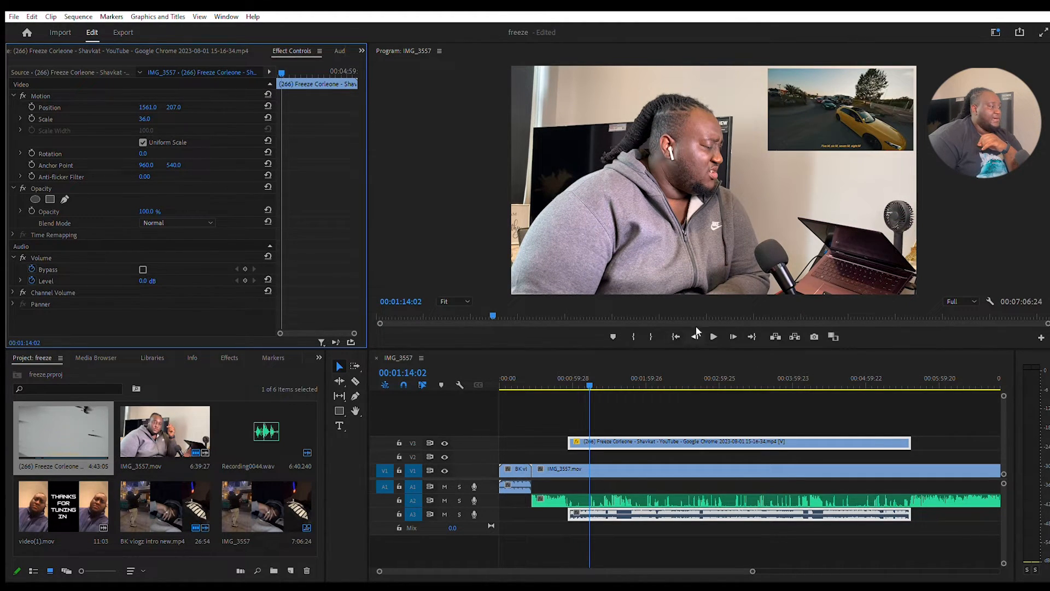
Play back the picture-in-picture section briefly and try lowering the exposure of the music video clip on V3
click(712, 335)
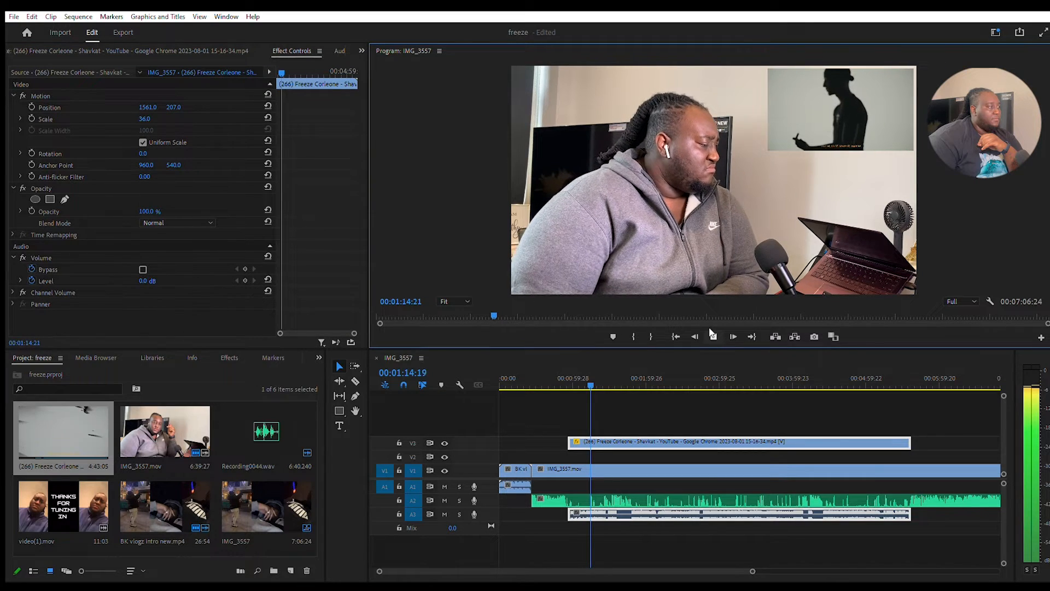
click(712, 336)
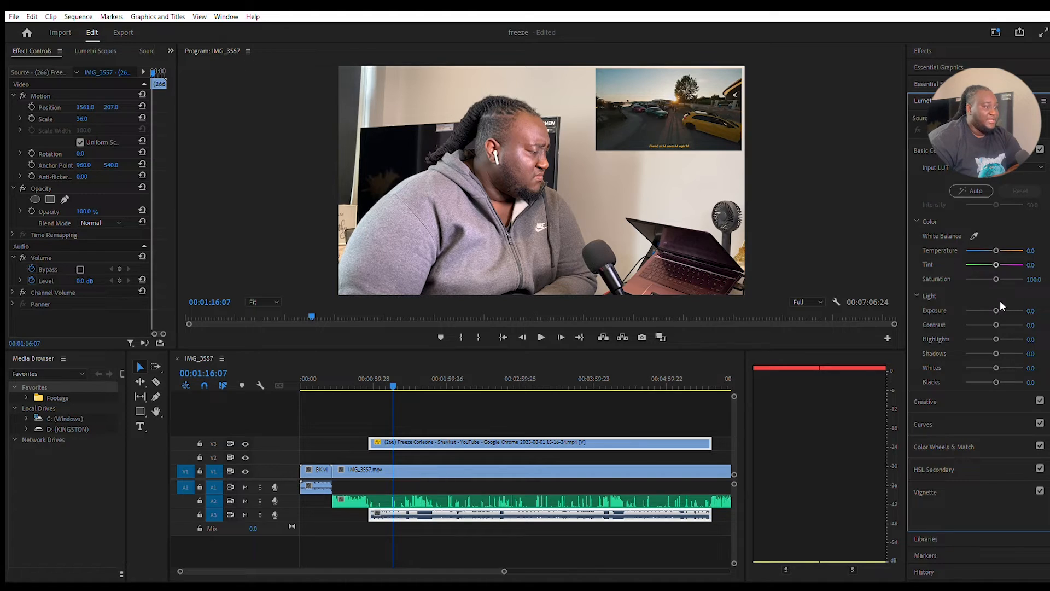
drag(996, 309, 998, 295)
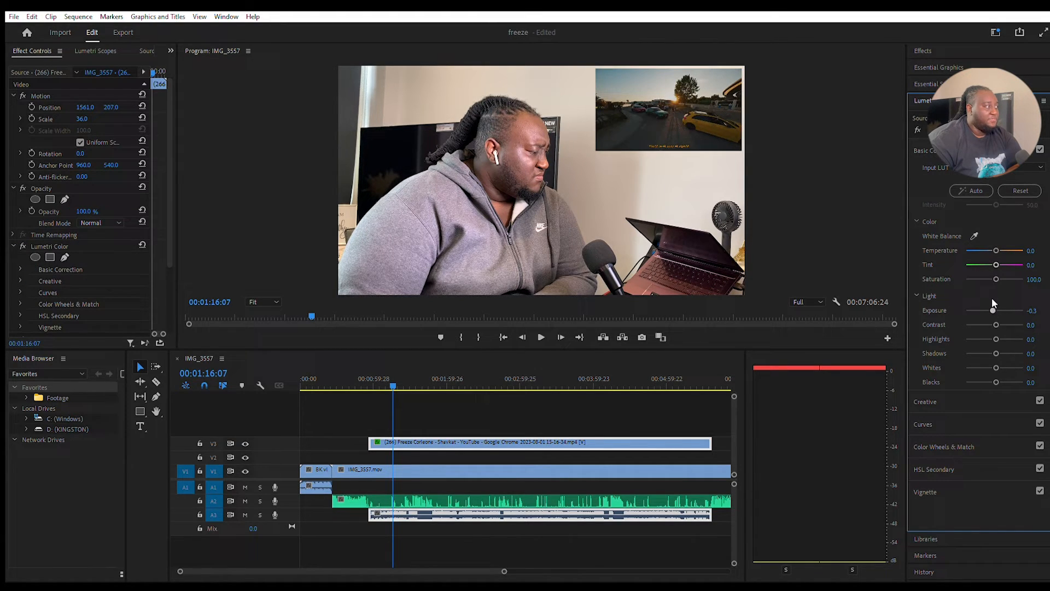
drag(992, 299, 993, 300)
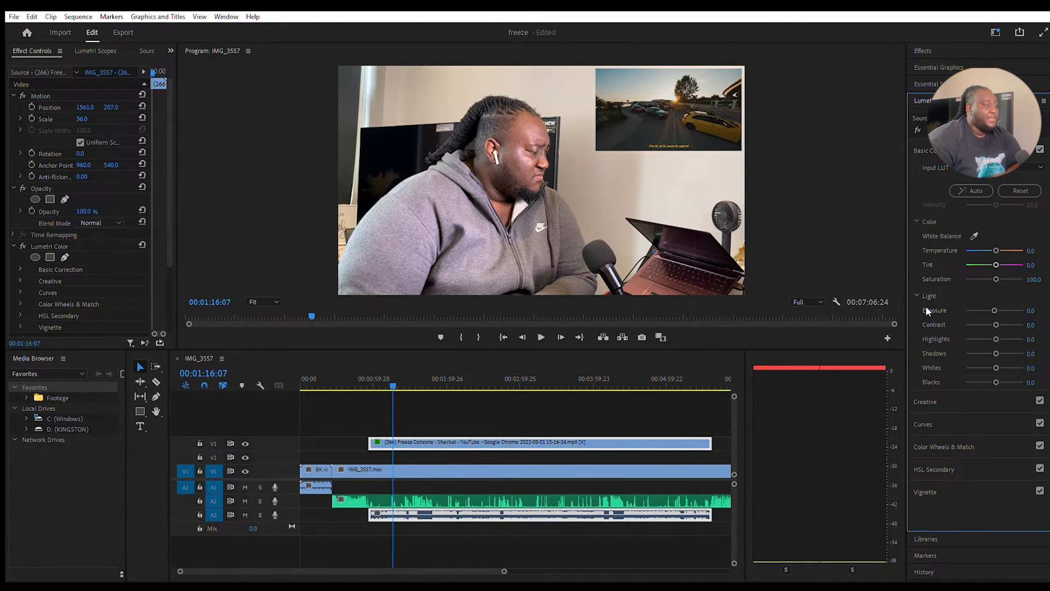
Color-correct the IMG_3557.mov clip on V1 with exposure -0.5, contrast 1.0, highlights -10.5, temperature 18.1 and saturation 114.3, and restore the editing workspace
click(483, 465)
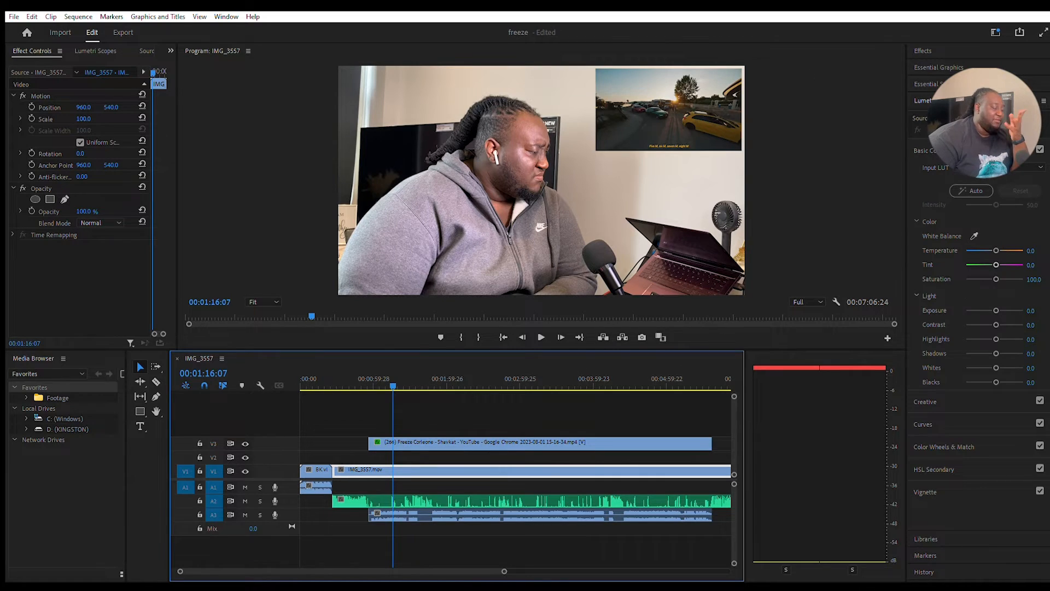
click(994, 301)
drag(994, 302, 991, 339)
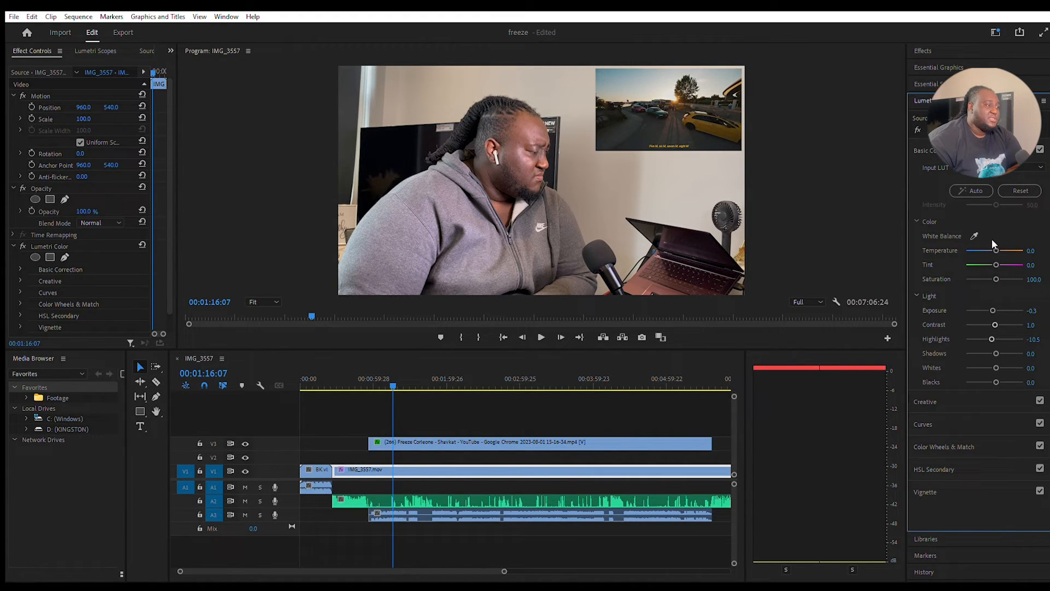
drag(994, 237, 997, 236)
drag(994, 268, 997, 265)
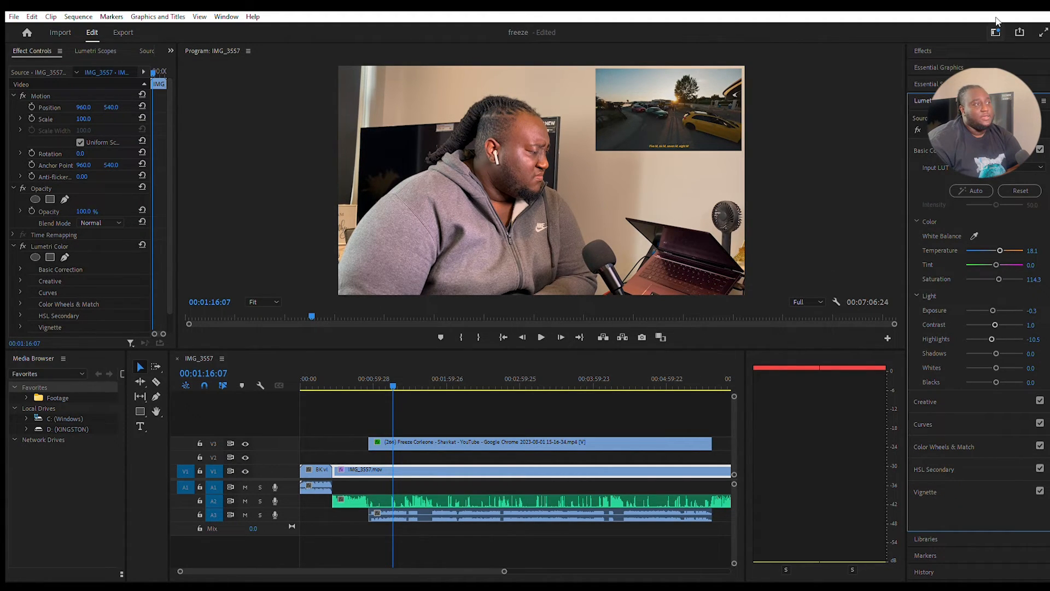
drag(923, 52, 724, 327)
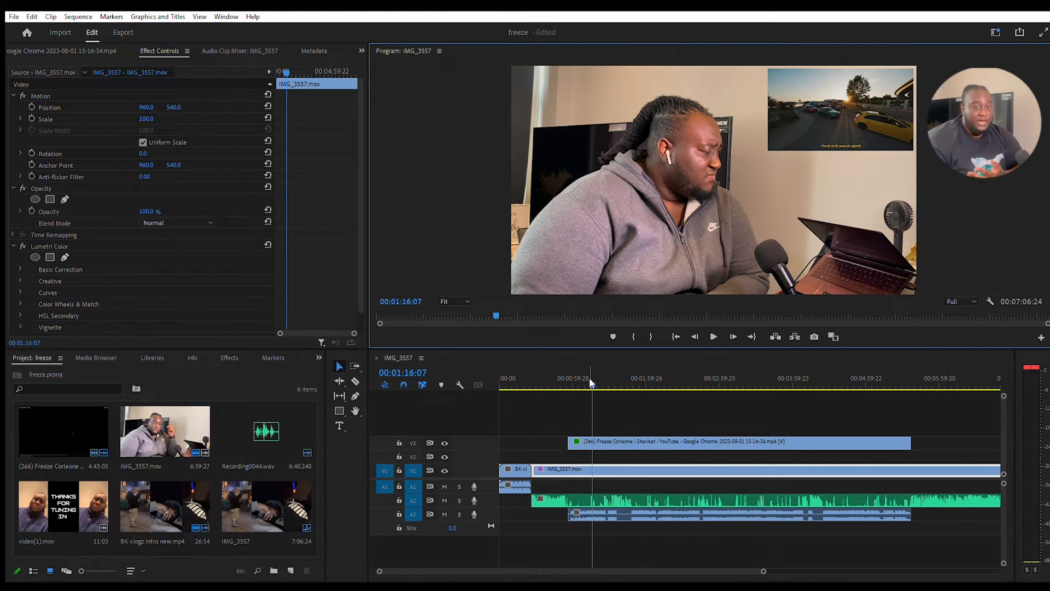
Append the video(1).mov outro directly after IMG_3557.mov on V1 and A1, and mark the sequence's Out point at 00:07:17:26
scroll(601, 563, down, 5)
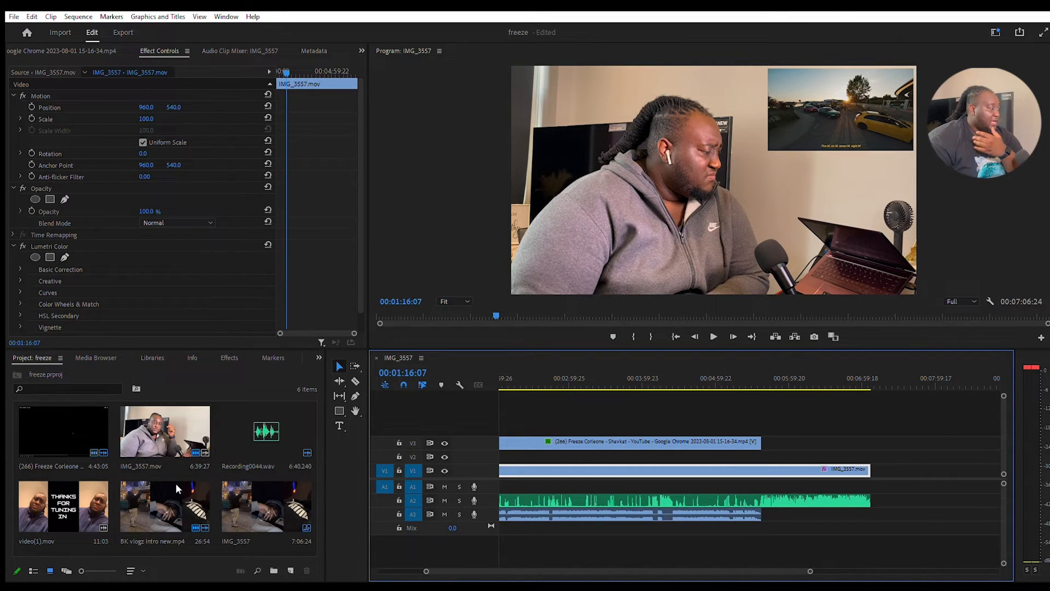
double_click(47, 508)
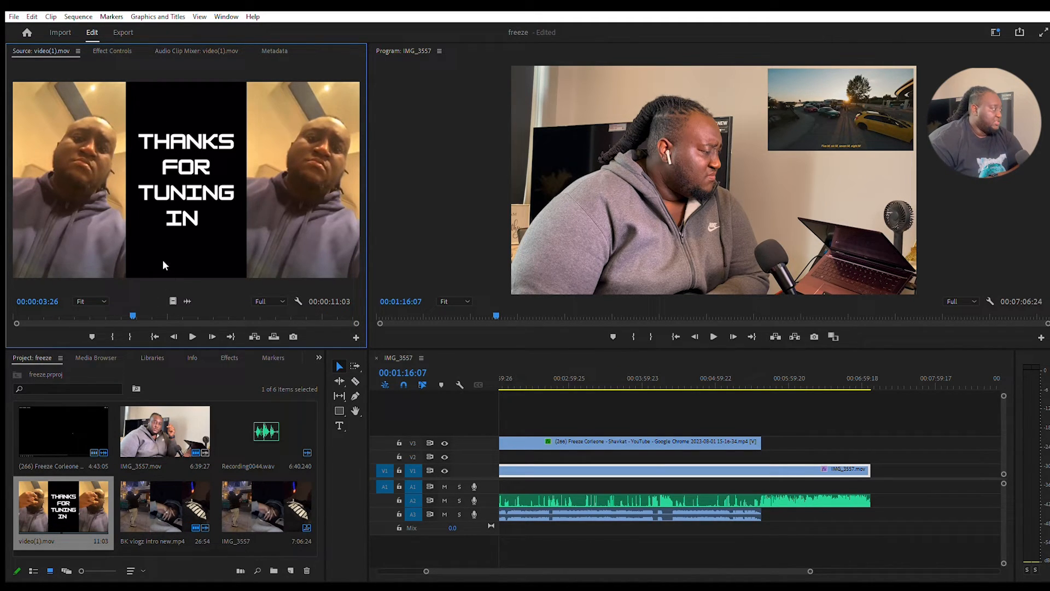
drag(528, 319, 879, 471)
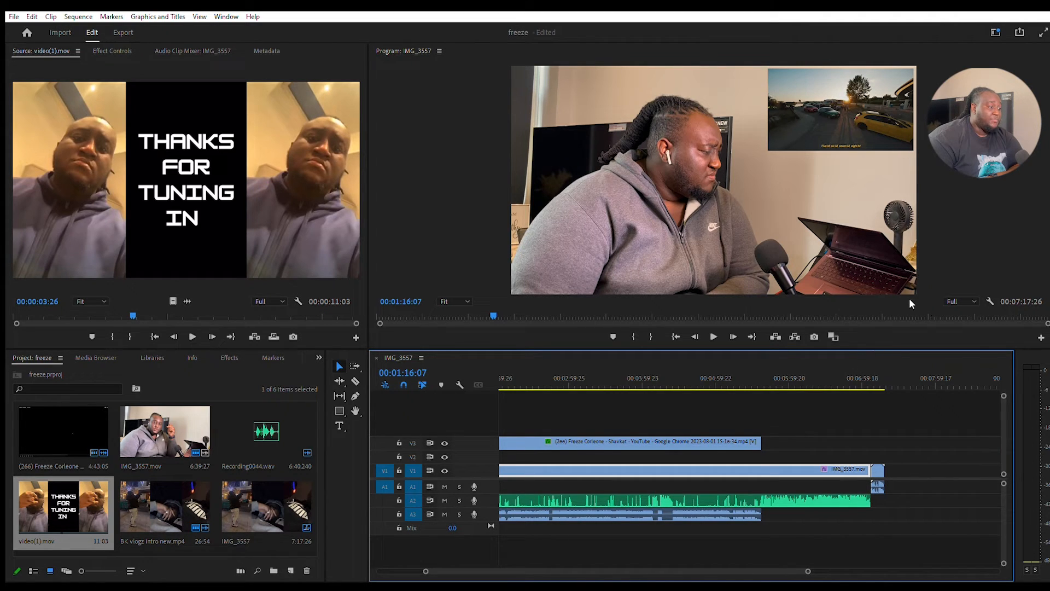
drag(957, 314, 1047, 314)
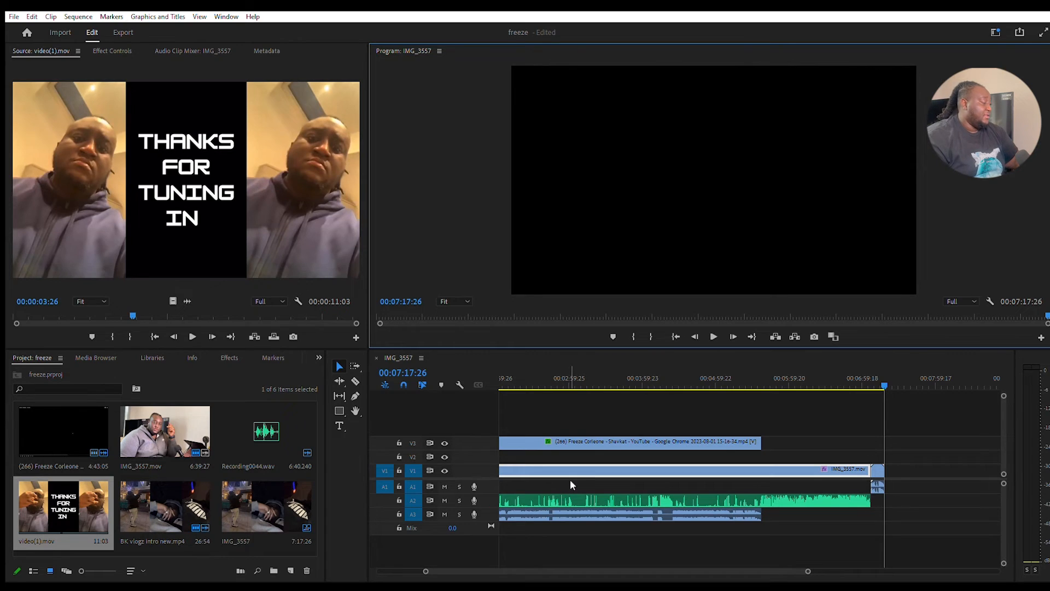
key(o)
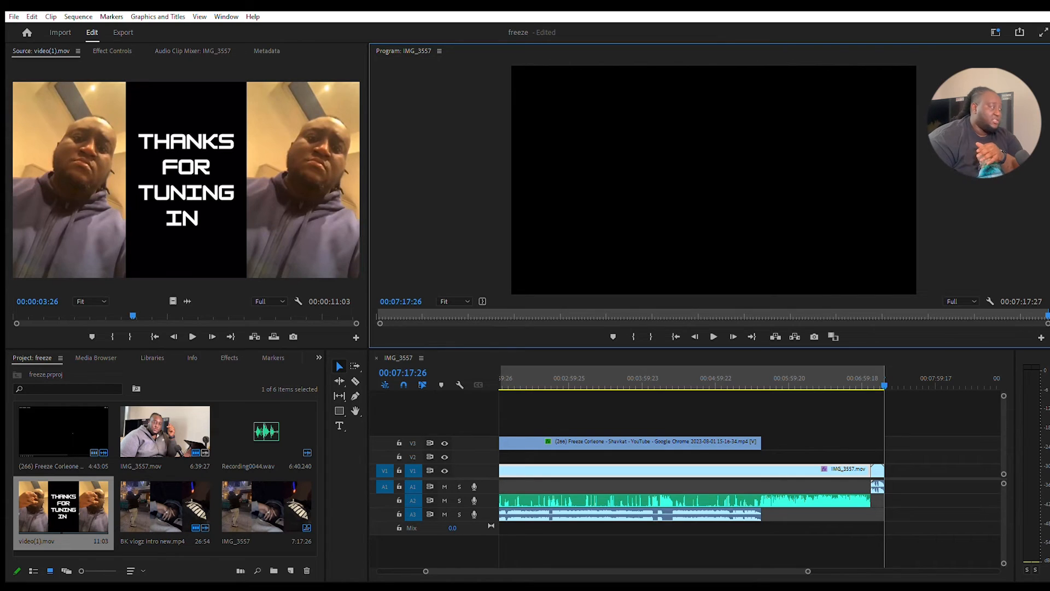
Export the sequence as freeeze.mp4 in H.264 with the High Quality 1080p HD preset
key(ctrl+m)
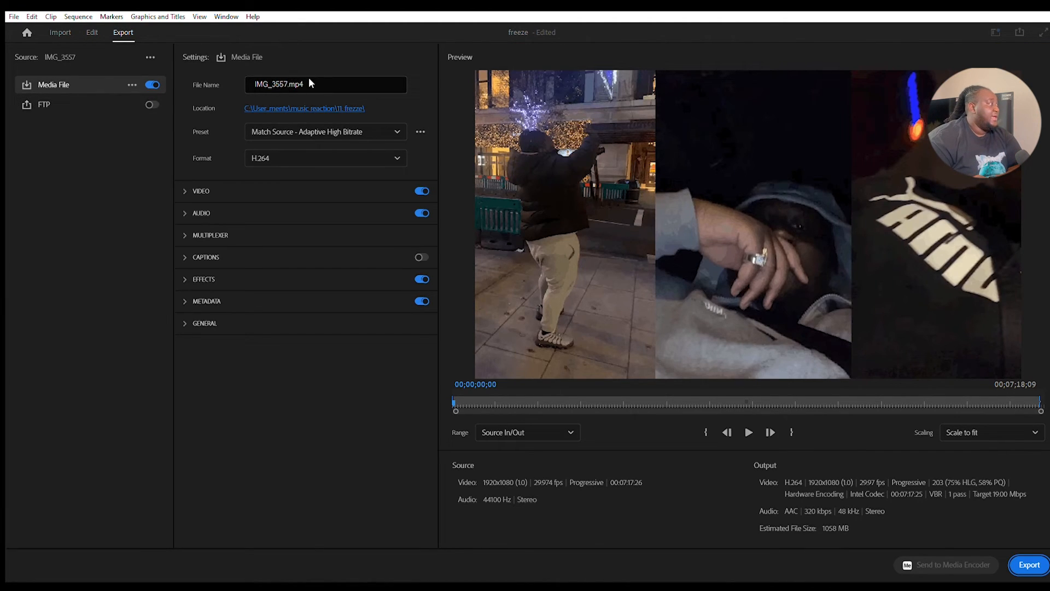
click(314, 78)
key(ctrl+a)
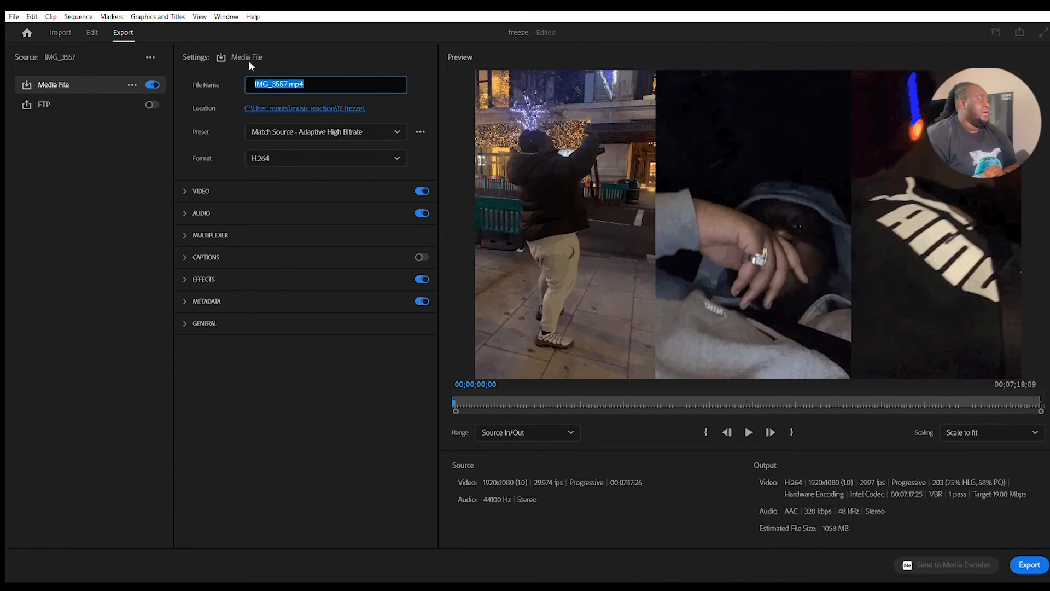
text(freeez)
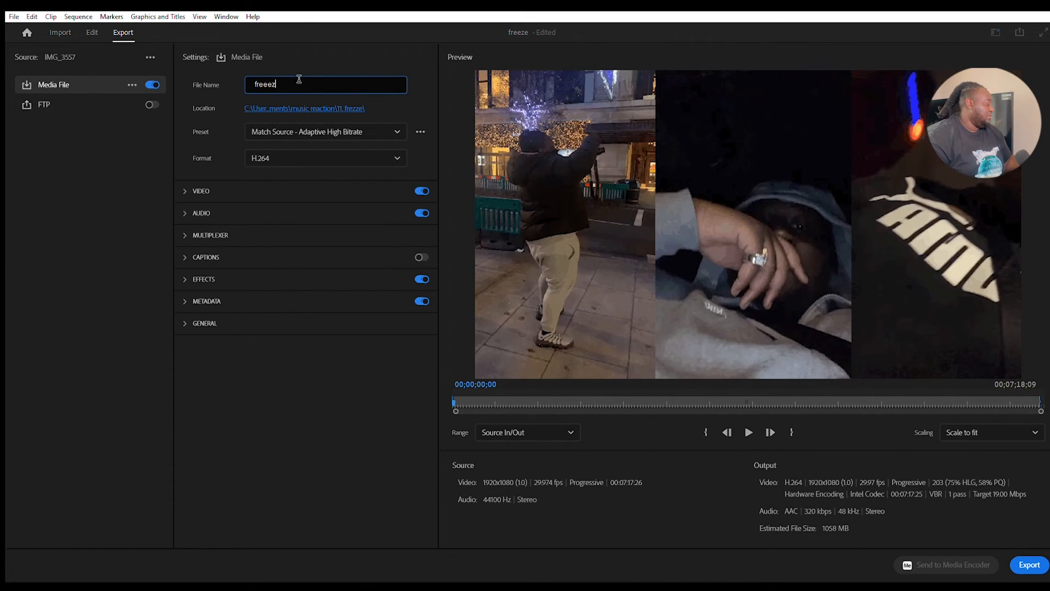
text(e)
key(Return)
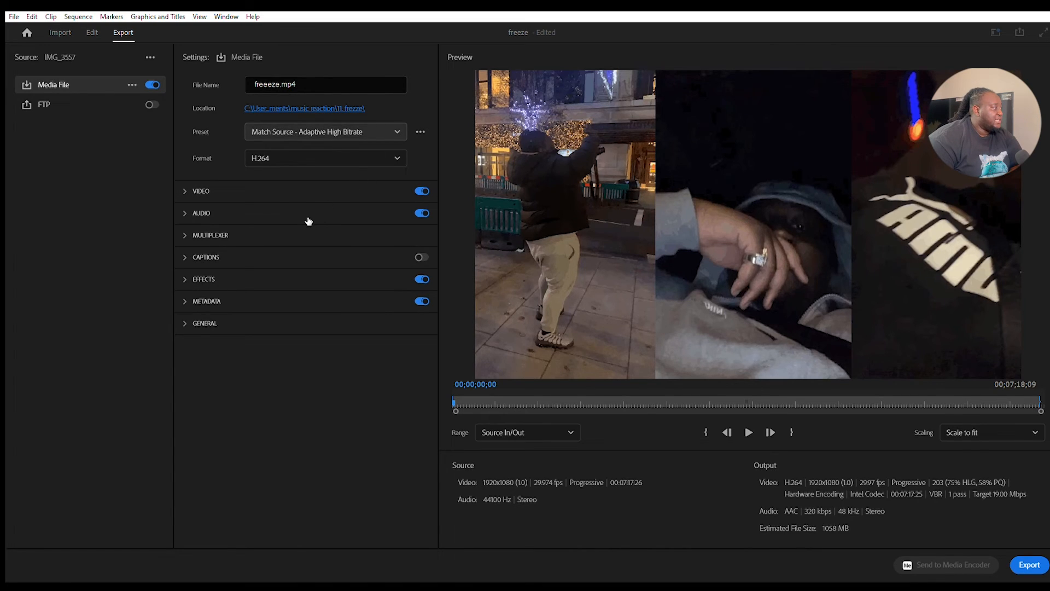
click(277, 205)
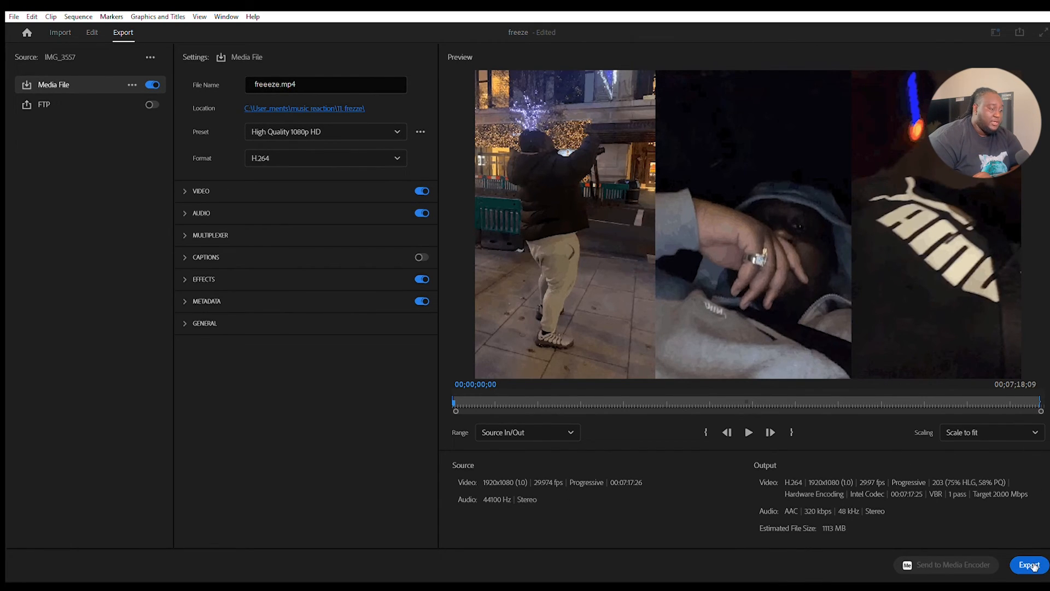
click(1035, 563)
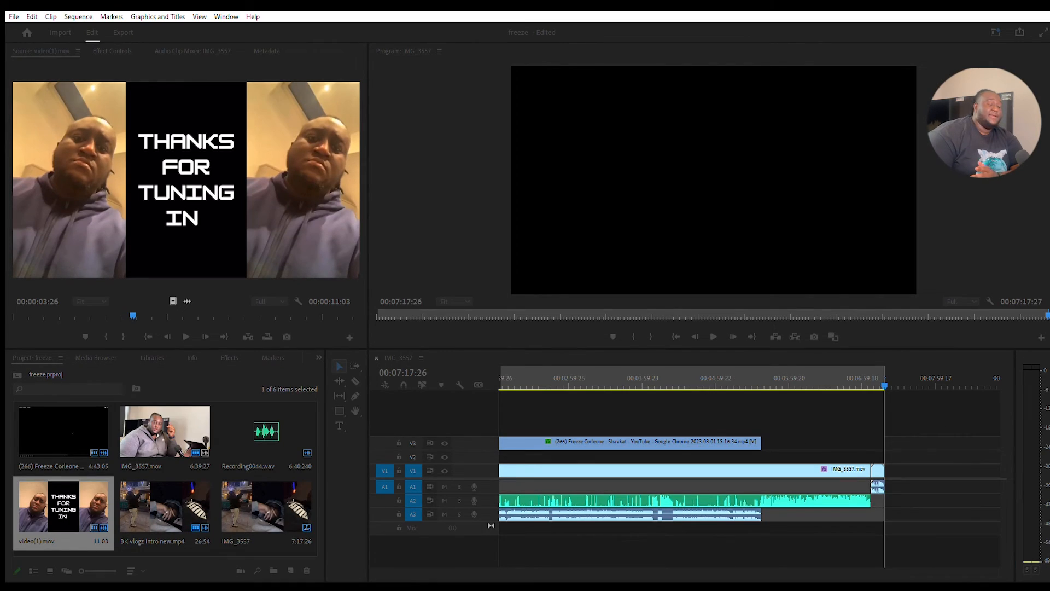